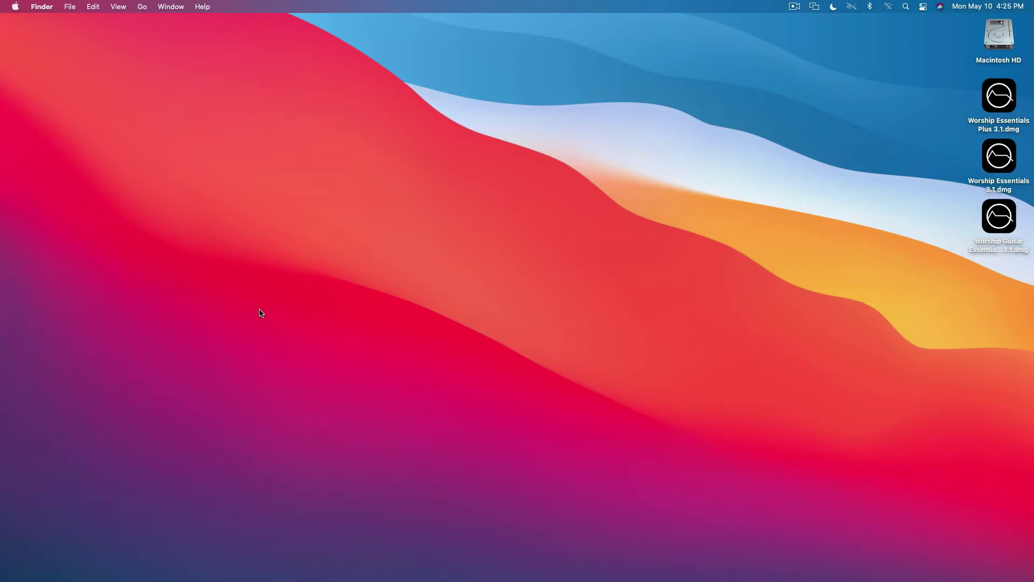
# Open a new Finder window and browse into Music › MainStage › Worship Essentials 3.1
pyautogui.press('super+n')
pyautogui.click(276, 299)
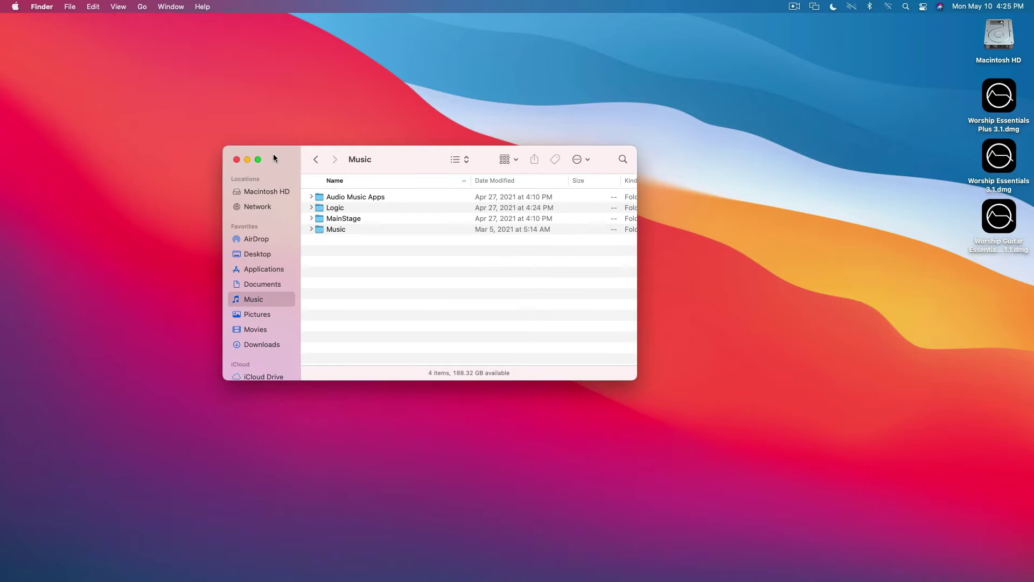
pyautogui.moveTo(273, 153); pyautogui.dragTo(321, 186)
pyautogui.doubleClick(411, 251)
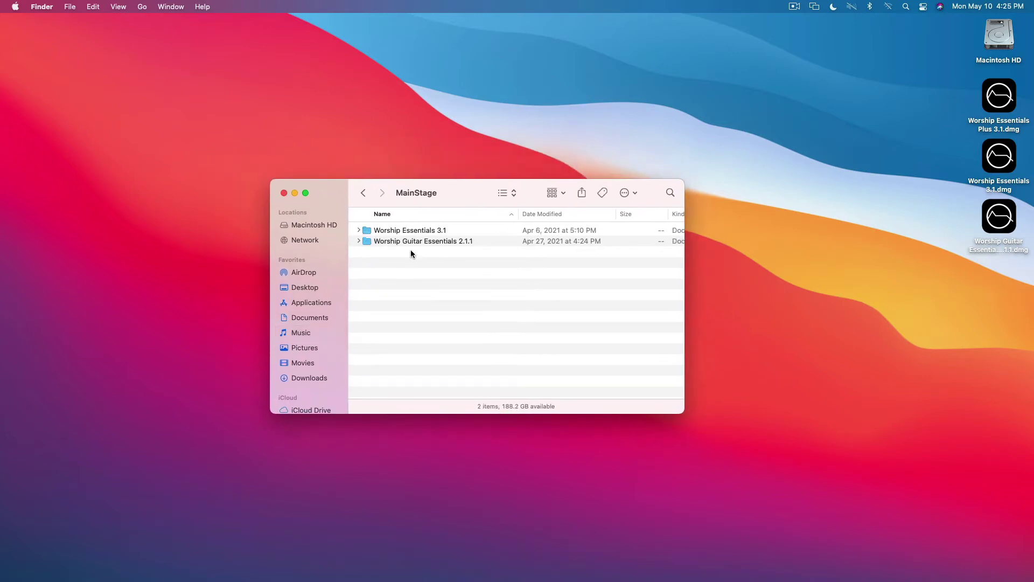
pyautogui.doubleClick(415, 230)
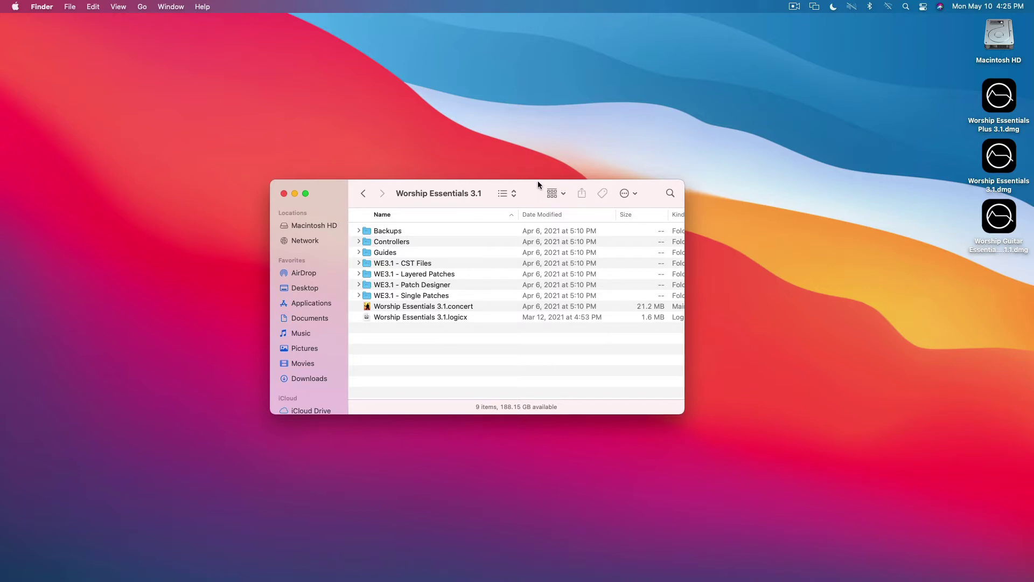
pyautogui.moveTo(538, 180); pyautogui.dragTo(536, 190)
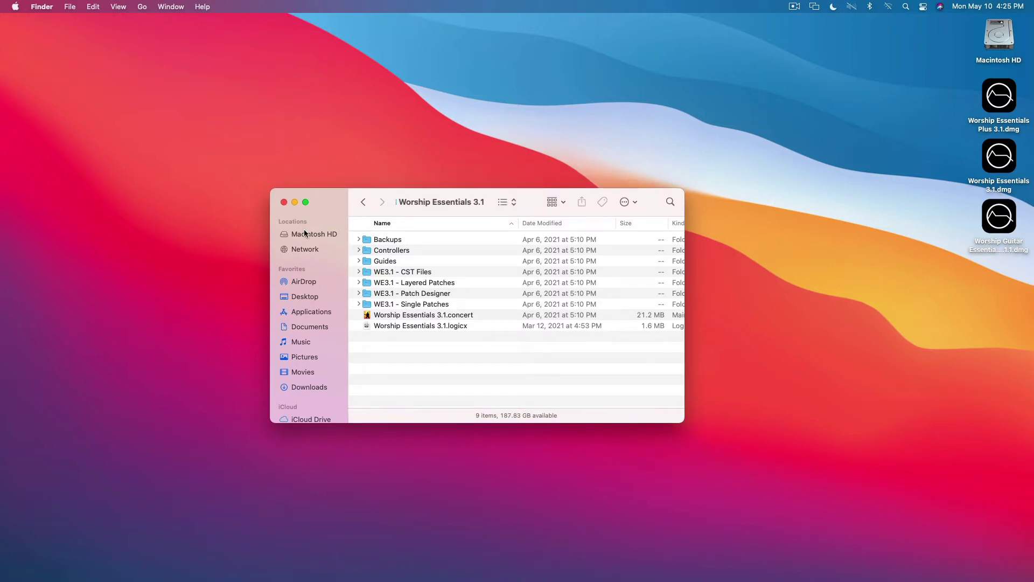
# Select the Worship Essentials 3.1.concert file and bring up its context menu
pyautogui.click(393, 304)
pyautogui.click(399, 284)
pyautogui.click(413, 295)
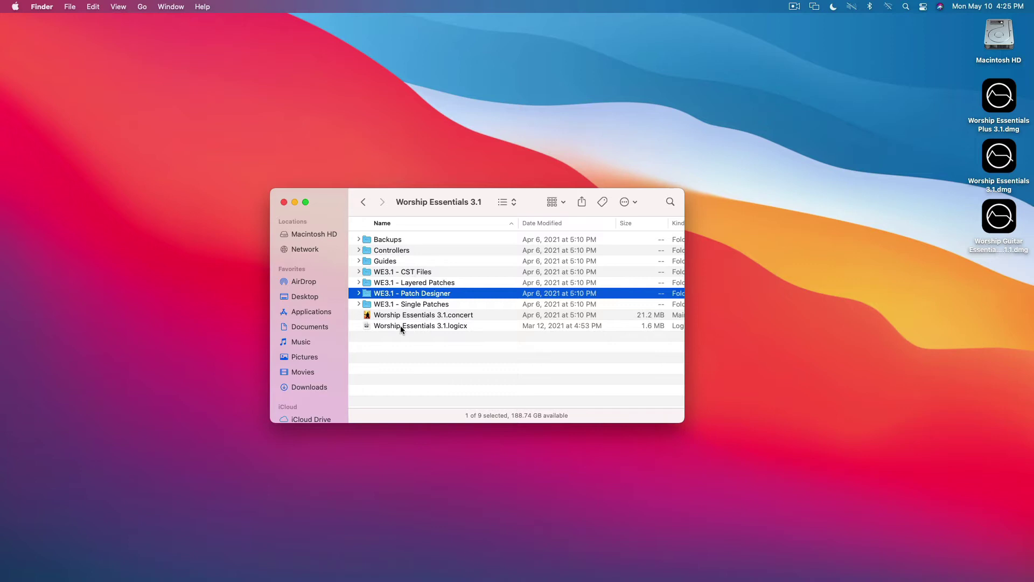
pyautogui.click(416, 317)
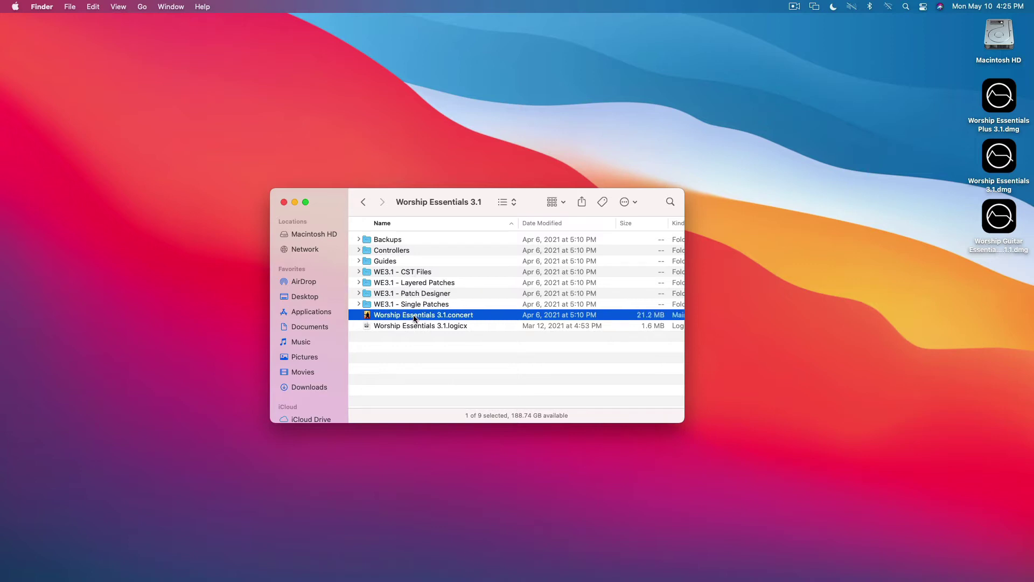
pyautogui.rightClick(416, 318)
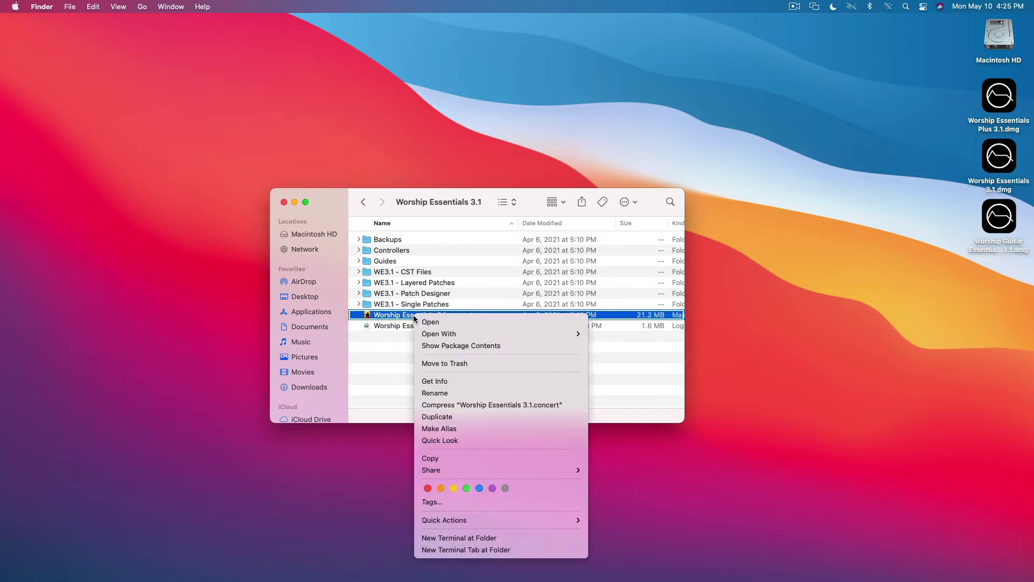
# Open the Worship Essentials 3.1 concert in MainStage and maximise the window
pyautogui.click(418, 320)
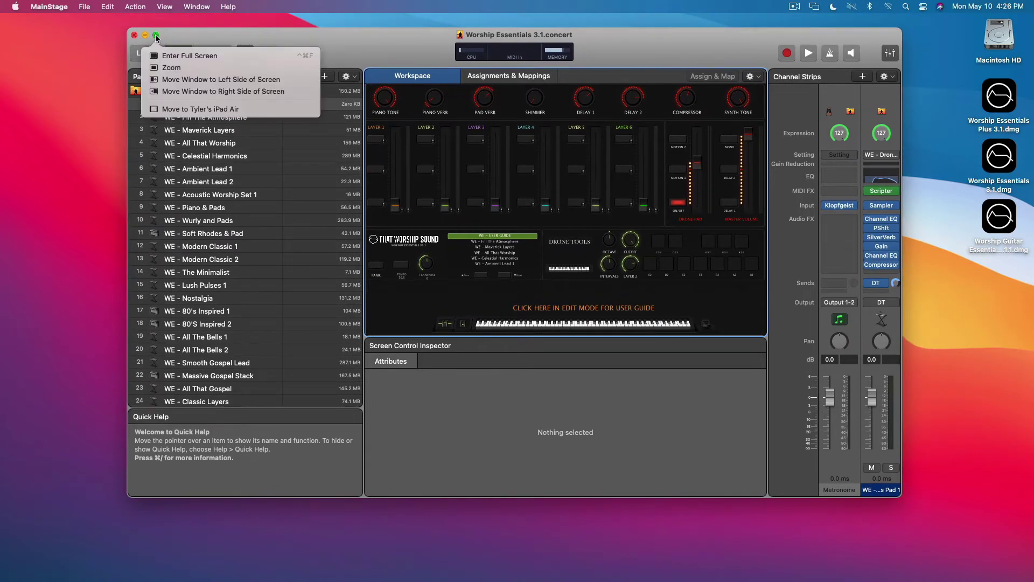
pyautogui.click(156, 36)
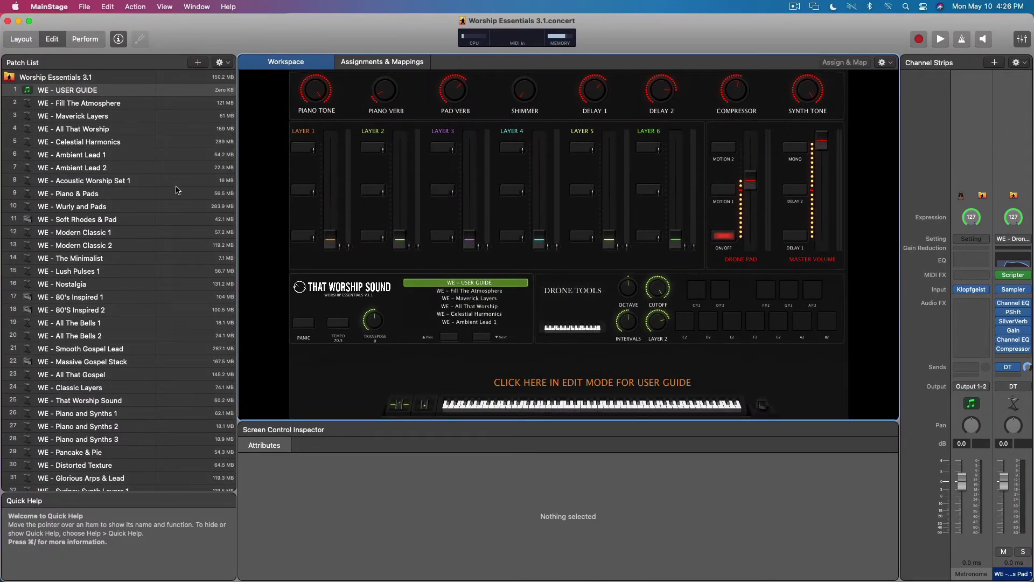
pyautogui.scroll(-3, 73, 173)
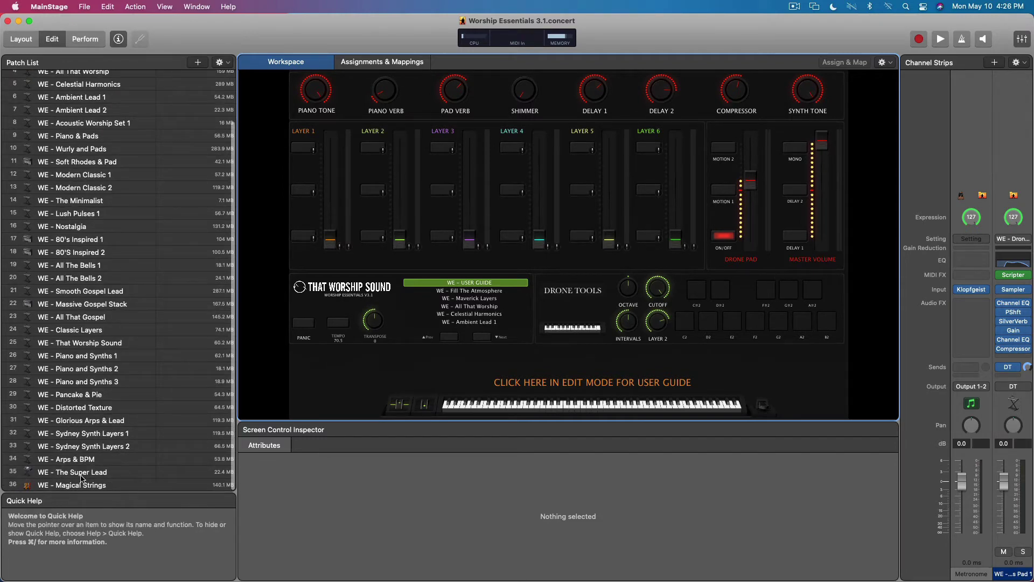
pyautogui.scroll(3, 87, 482)
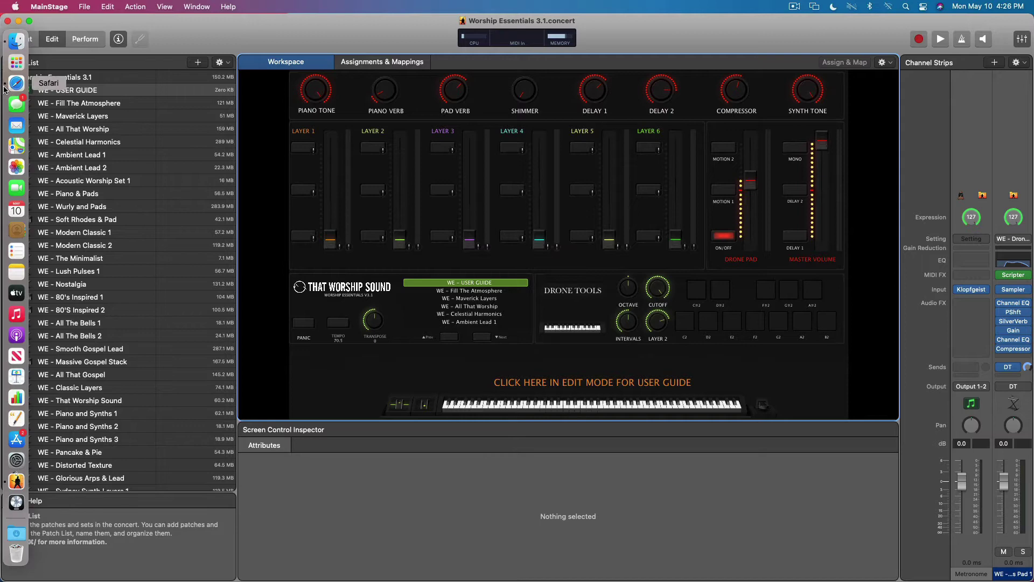
# Search the Safari knowledge base for 'vs' and open the Worship Essentials vs Plus article
pyautogui.click(15, 87)
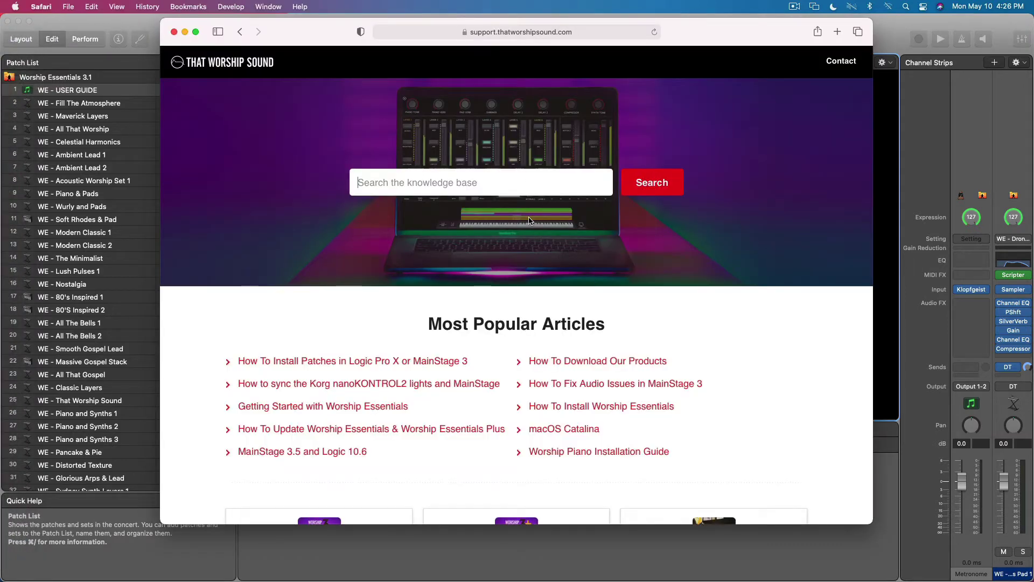
pyautogui.click(454, 182)
pyautogui.write('va')
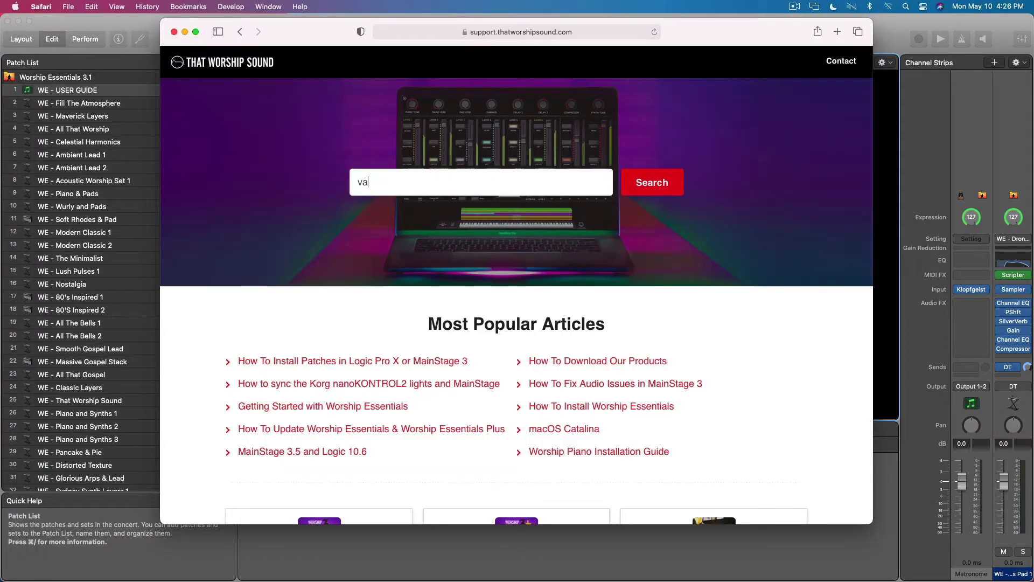
pyautogui.press('BackSpace')
pyautogui.write('s')
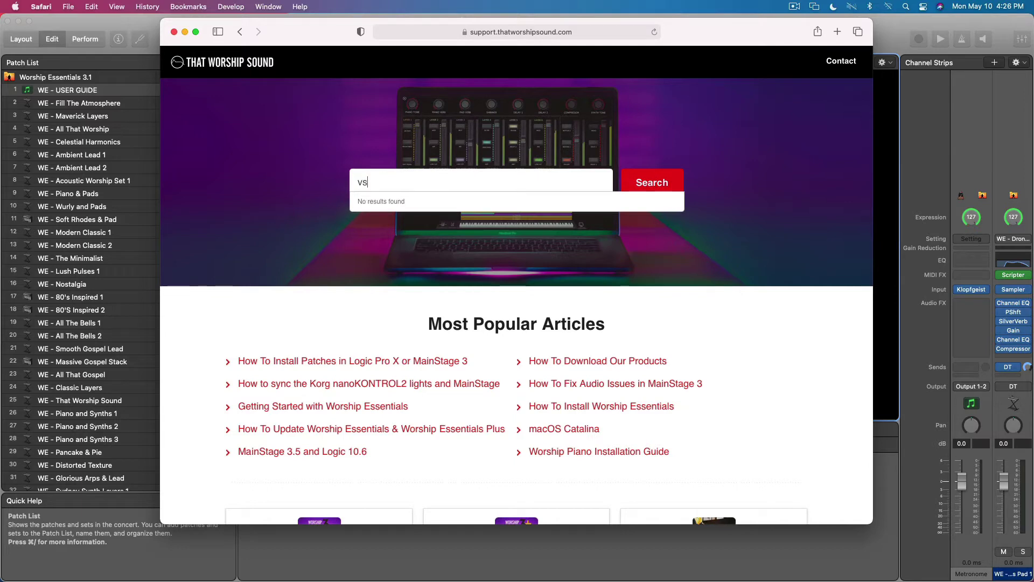
pyautogui.click(391, 214)
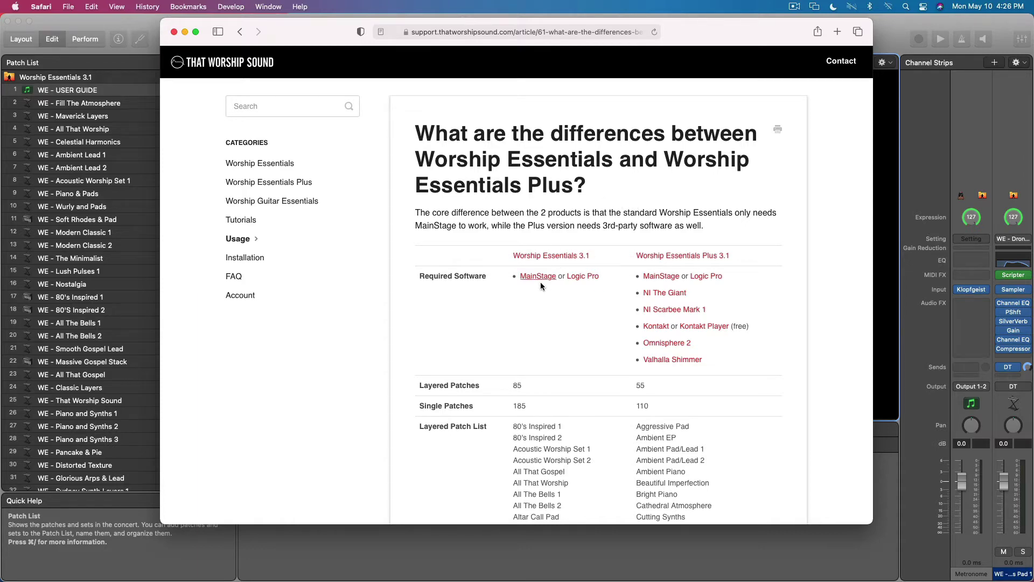
# Scroll the article to the 185 single patches figure and briefly highlight it
pyautogui.scroll(-3, 540, 283)
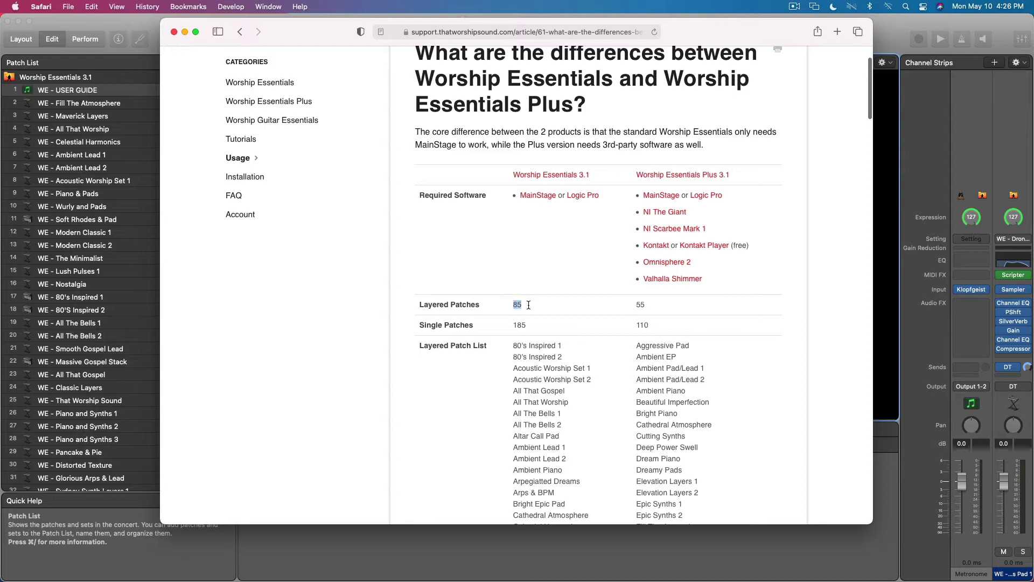
pyautogui.doubleClick(514, 325)
pyautogui.click(547, 329)
# Select patches 2 through 36, from WE - Fill The Atmosphere to the end of the list
pyautogui.click(110, 26)
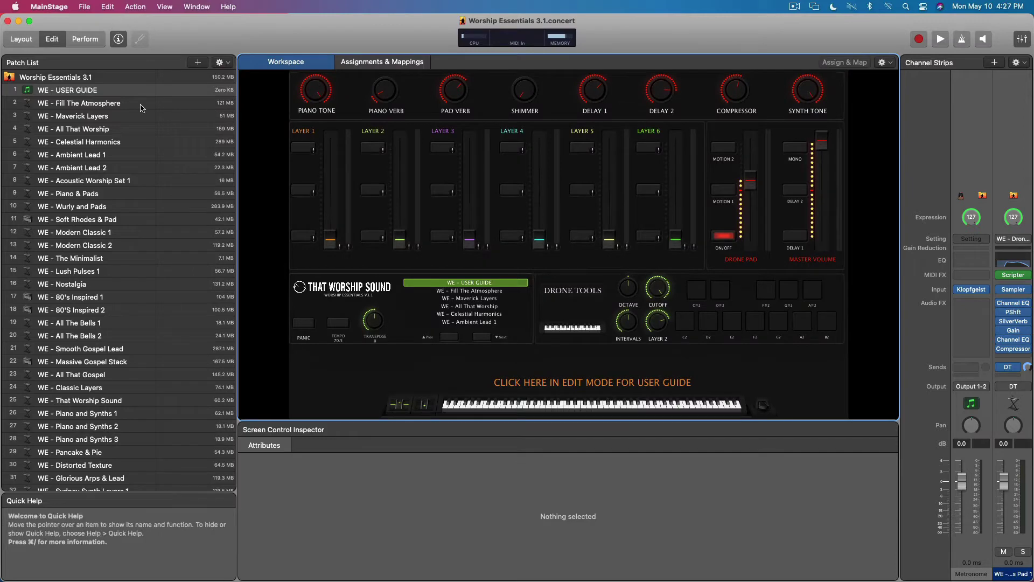
pyautogui.click(113, 106)
pyautogui.scroll(-4, 166, 327)
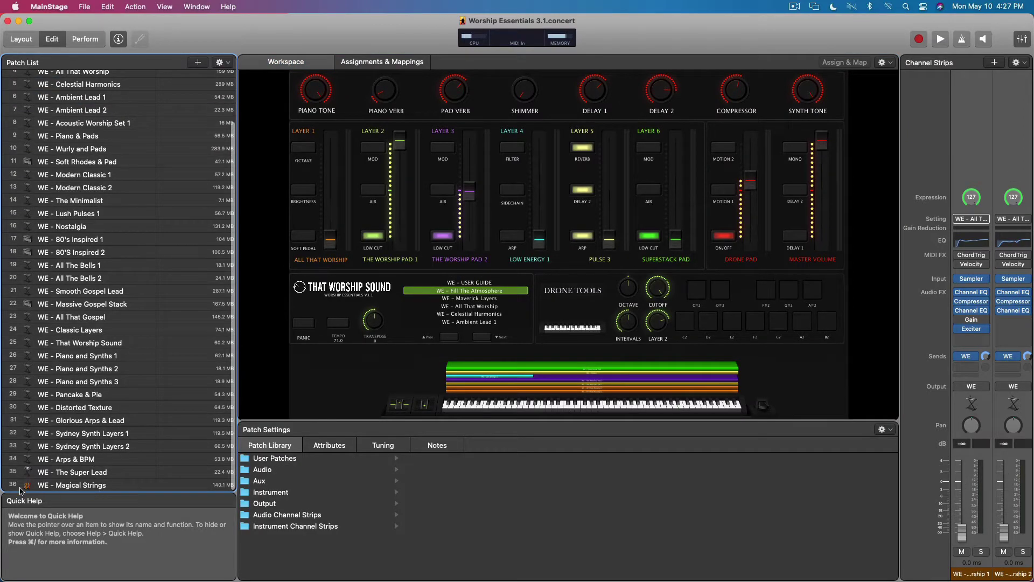
pyautogui.keyDown('shift'); pyautogui.click(81, 485); pyautogui.keyUp('shift')
pyautogui.scroll(4, 104, 149)
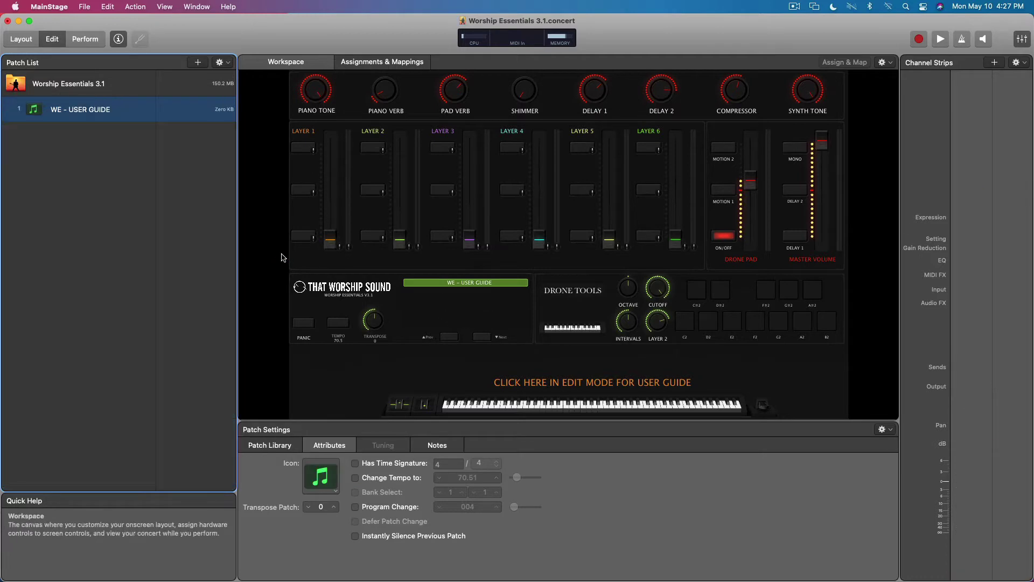
# Add a new patch and browse the Patch Library to TWS - Worship Essentials 3.1 › WE3 - Layered Patches
pyautogui.click(198, 62)
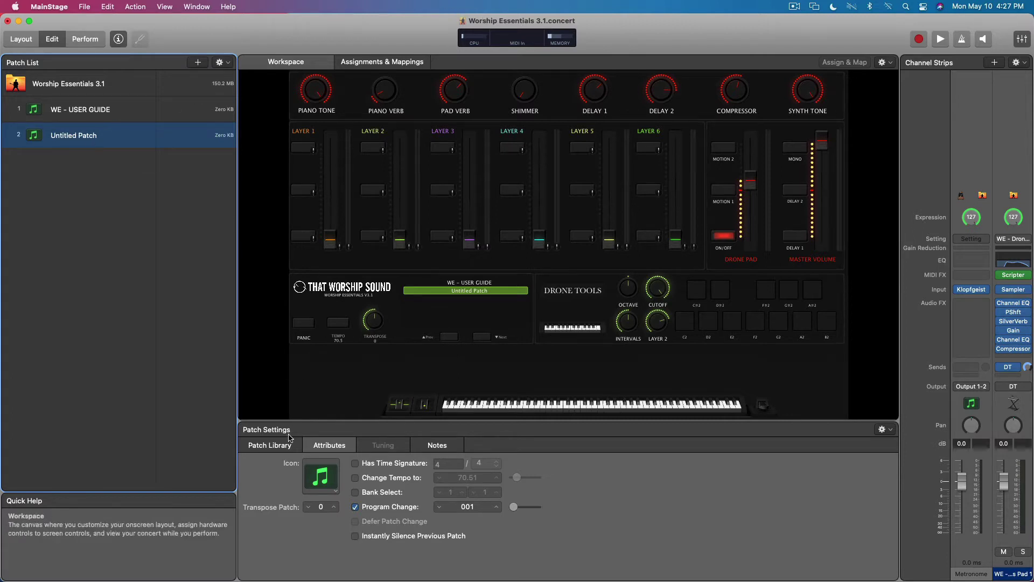
pyautogui.click(272, 446)
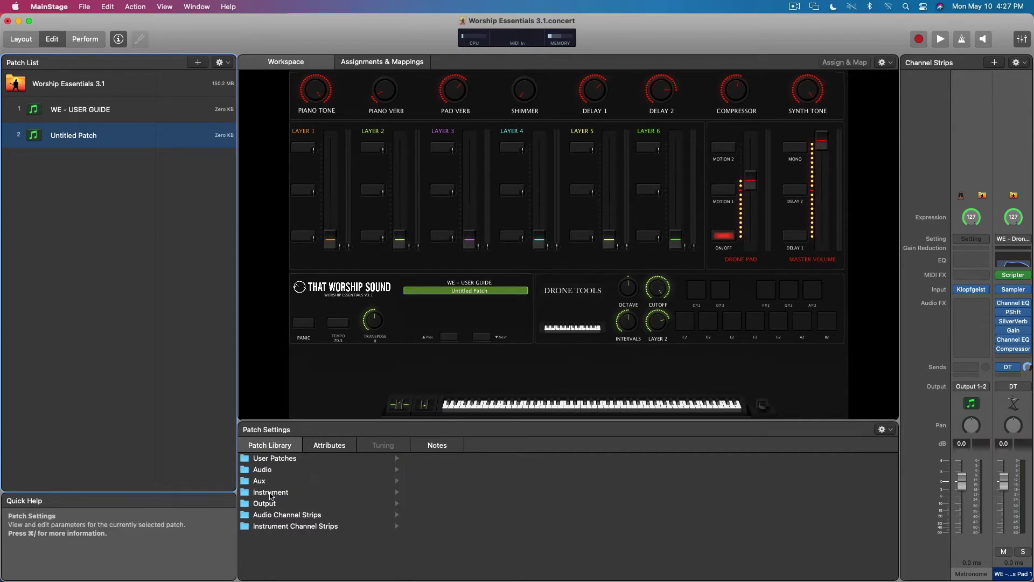
pyautogui.click(279, 458)
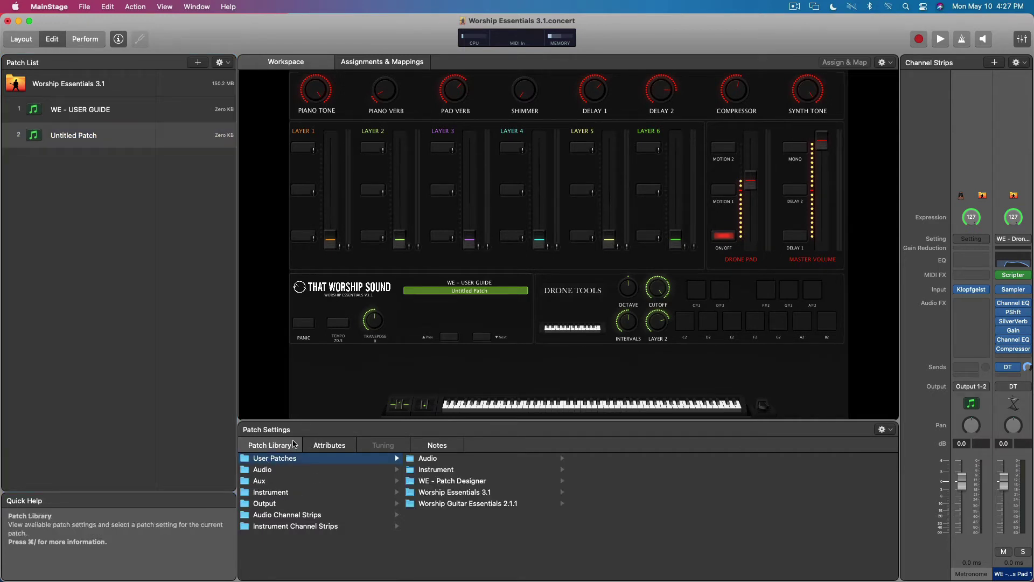
pyautogui.click(464, 472)
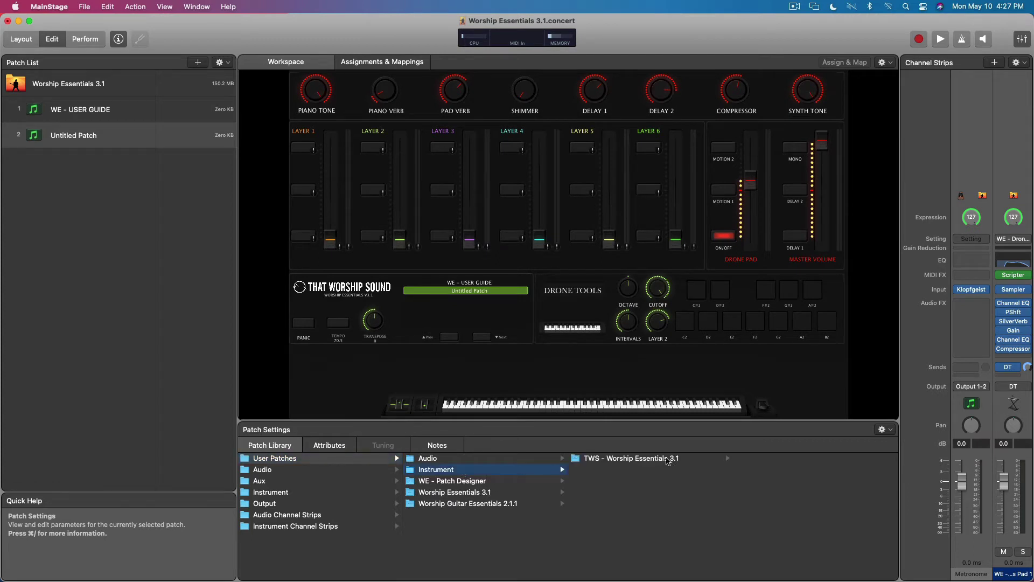
pyautogui.click(667, 459)
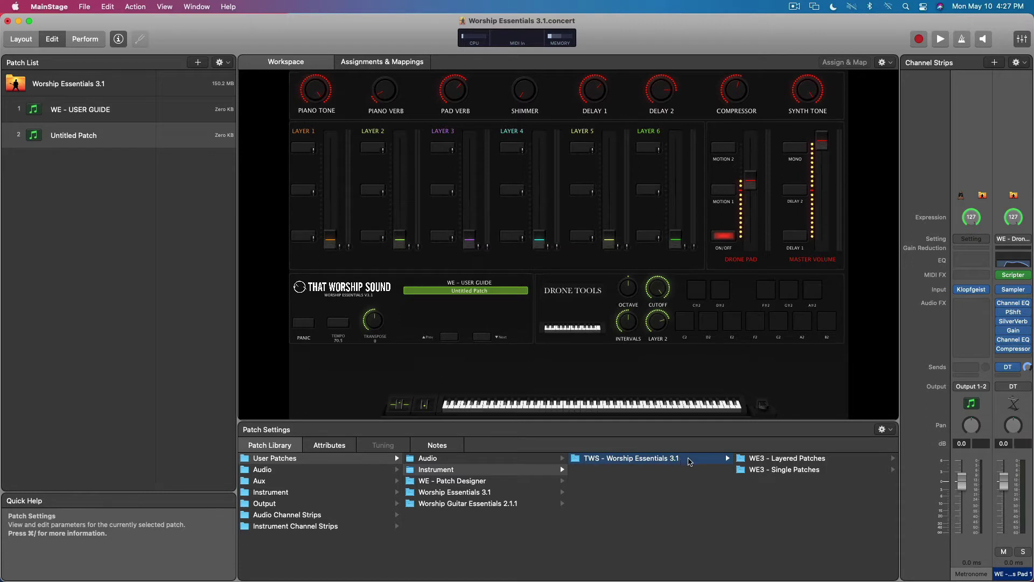
pyautogui.click(800, 460)
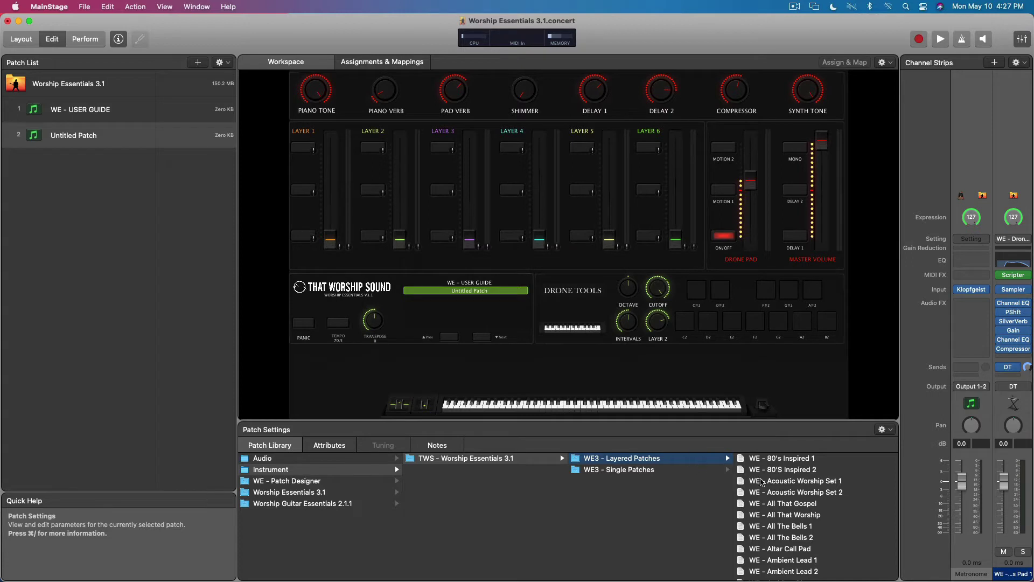
pyautogui.scroll(-15, 796, 509)
pyautogui.scroll(-10, 796, 510)
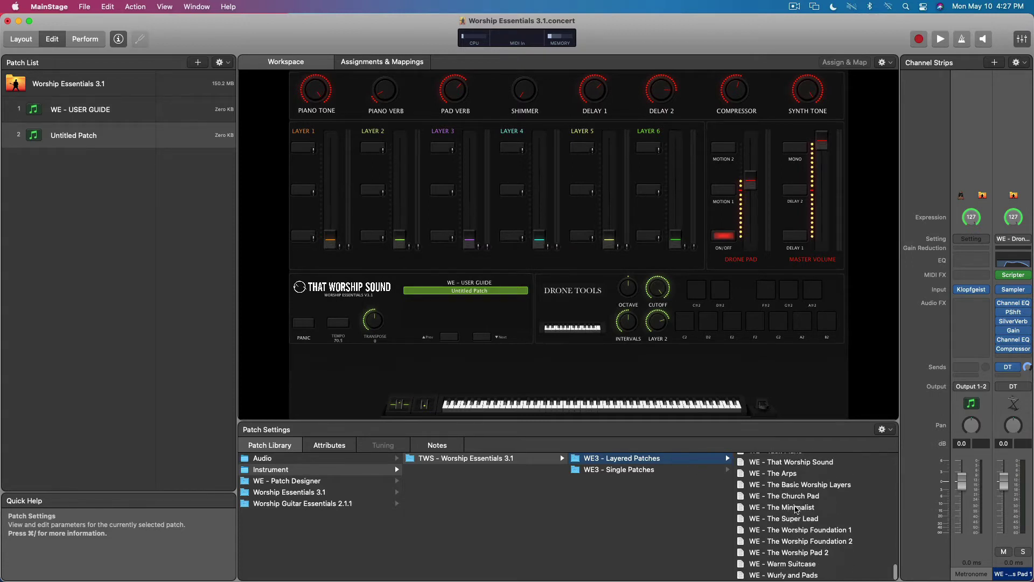
pyautogui.scroll(18, 797, 509)
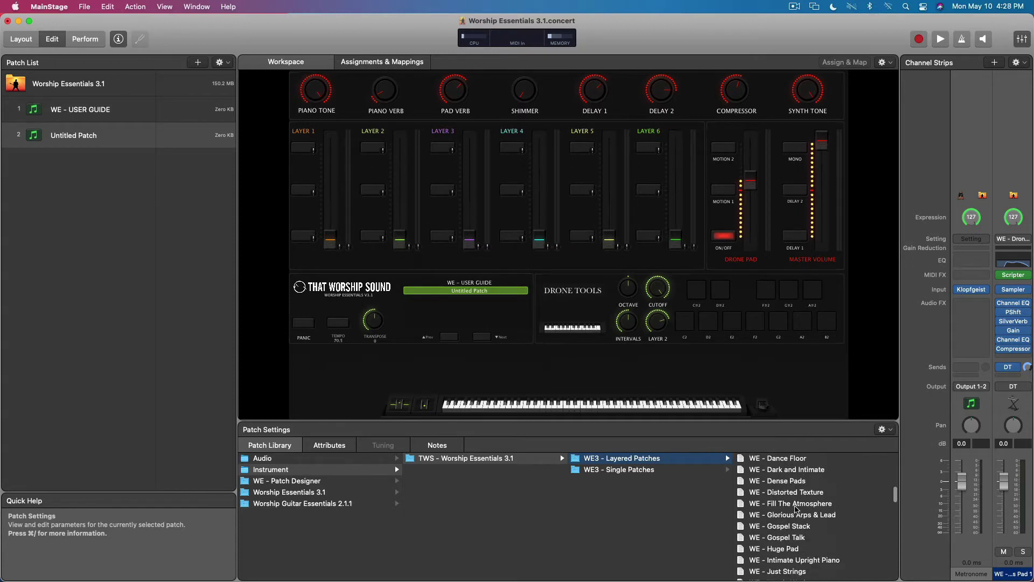
pyautogui.scroll(-15, 797, 509)
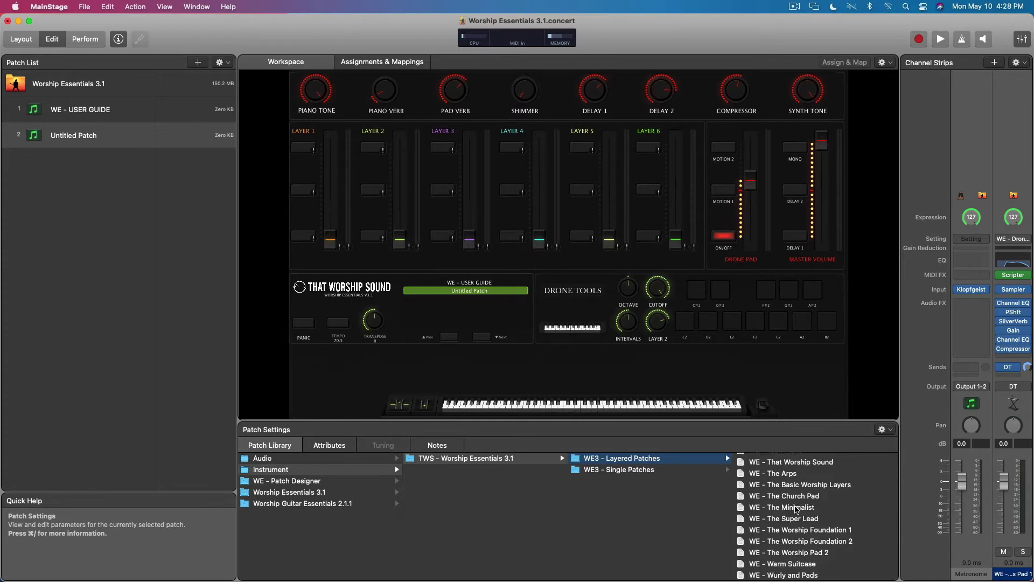
# Load WE - The Church Pad into patch 2 and WE - All That Gospel into patch 3, then add patch 4
pyautogui.click(797, 496)
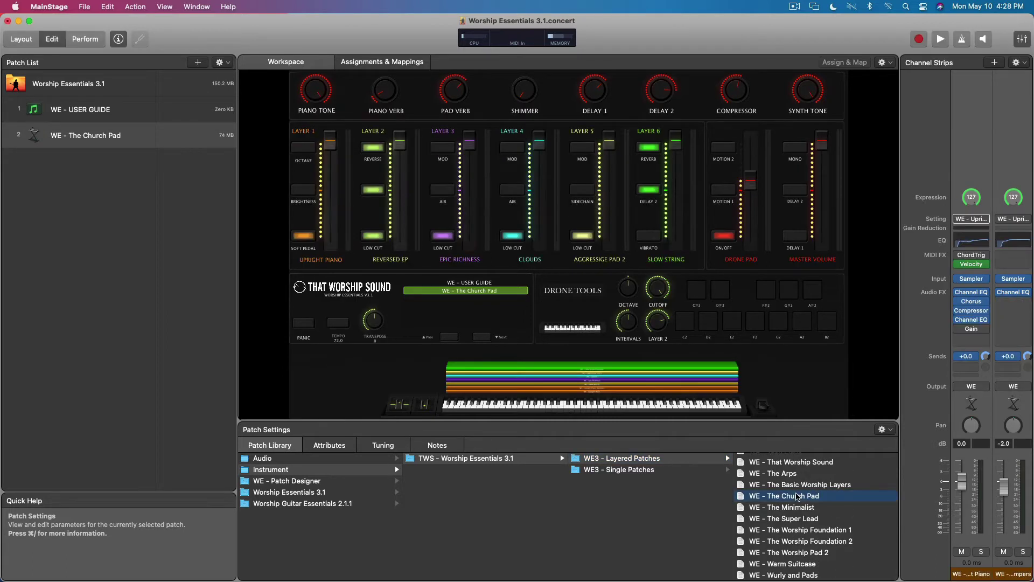
pyautogui.press('super+alt+n')
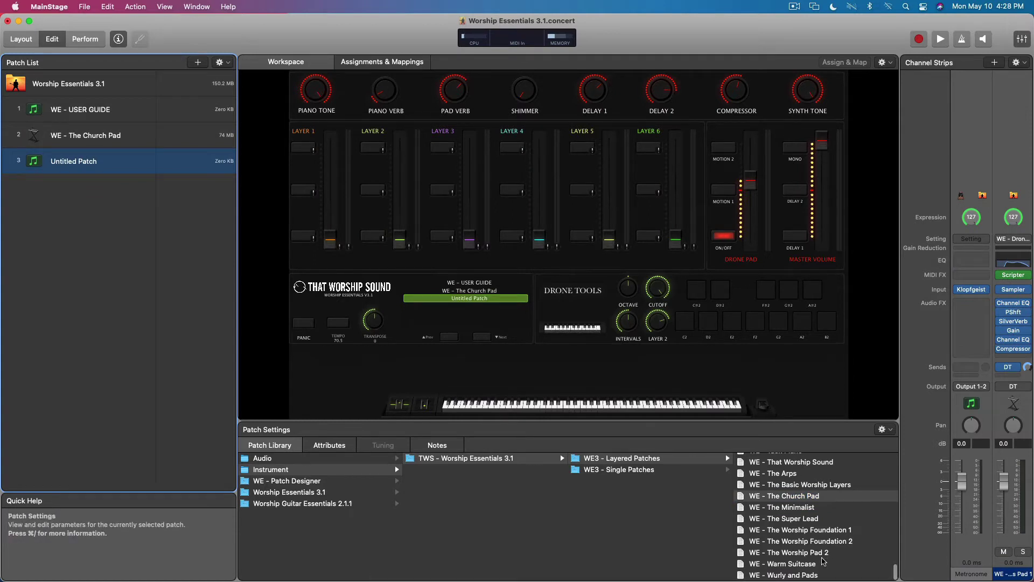
pyautogui.scroll(20, 823, 562)
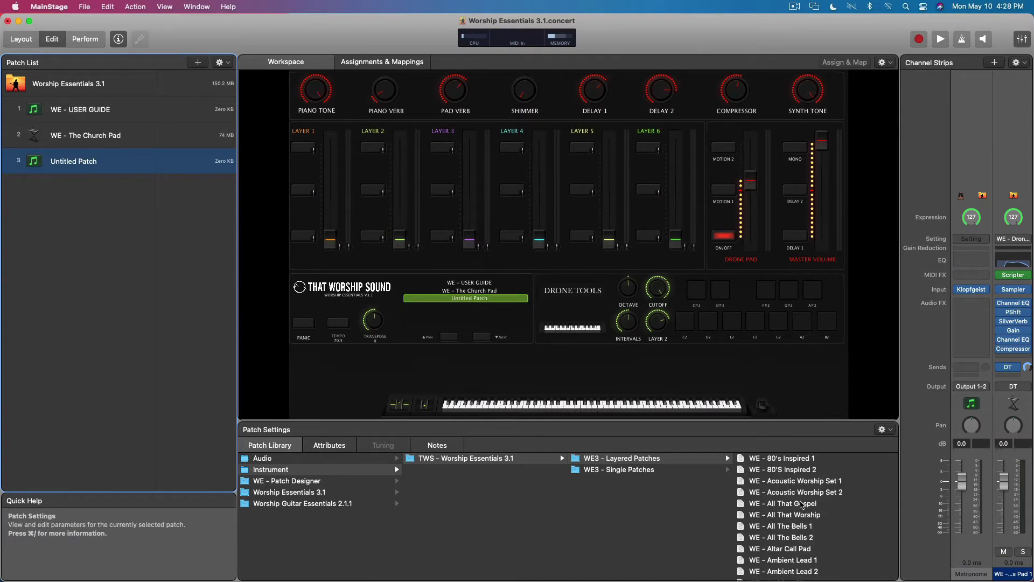
pyautogui.click(802, 504)
pyautogui.press('super+alt+n')
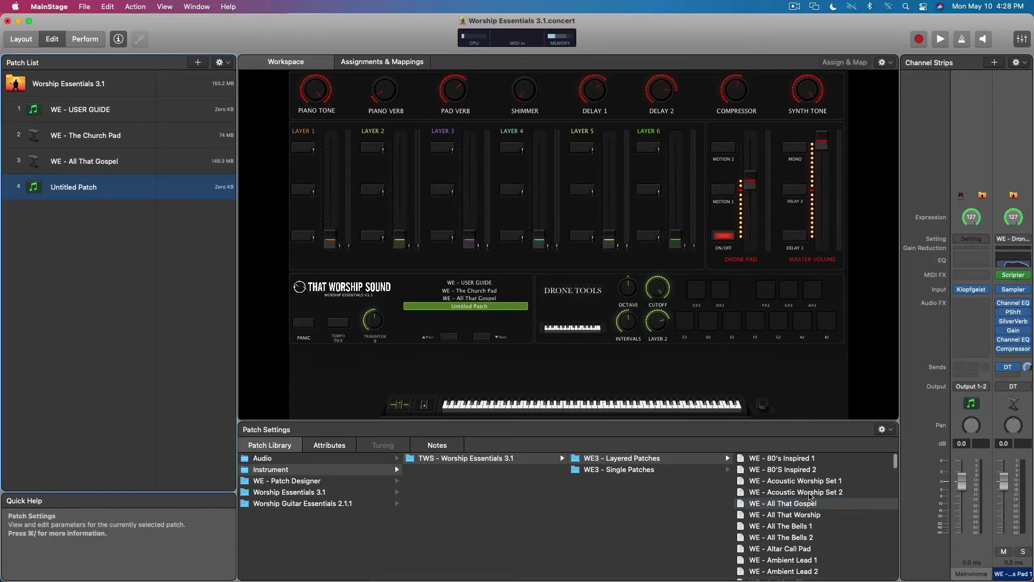
# Check the memory usage history, then close it
pyautogui.scroll(-20, 808, 499)
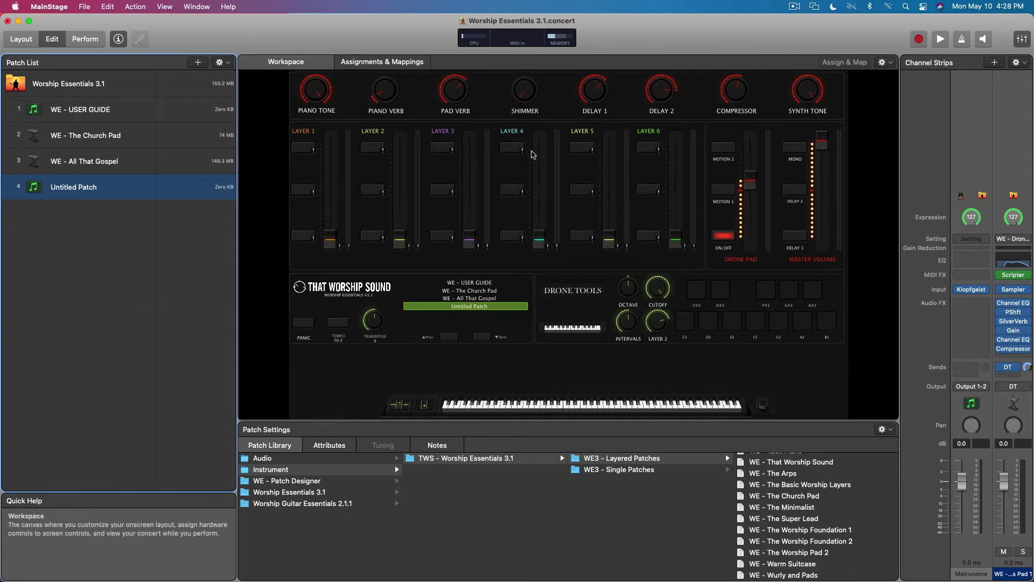
pyautogui.click(560, 38)
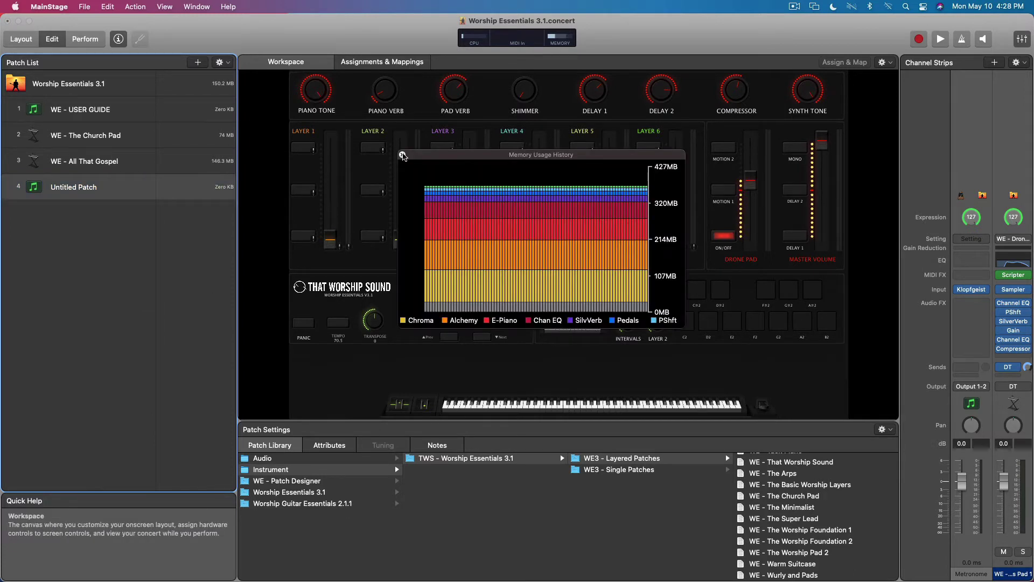
pyautogui.click(403, 155)
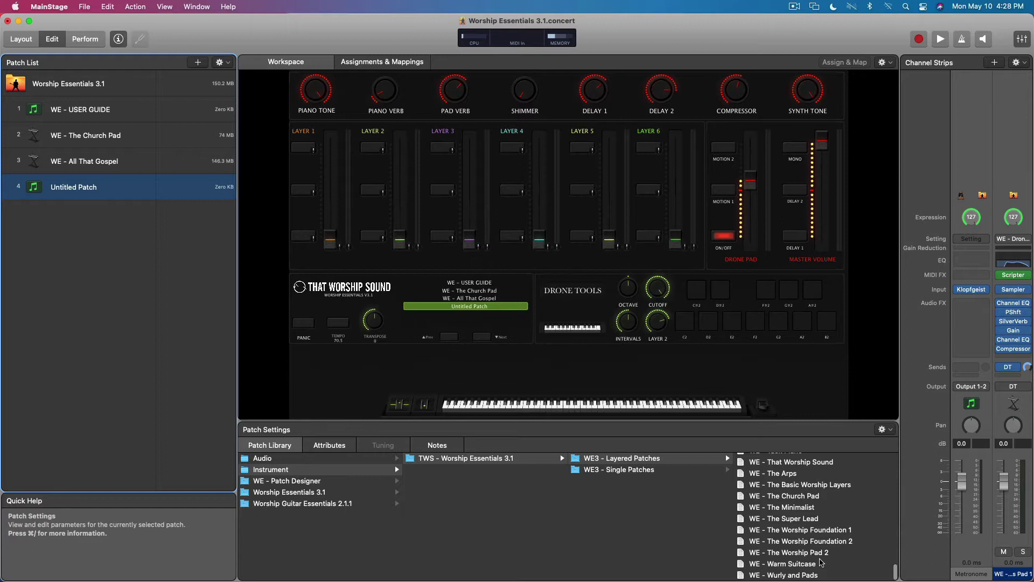
pyautogui.scroll(15, 822, 560)
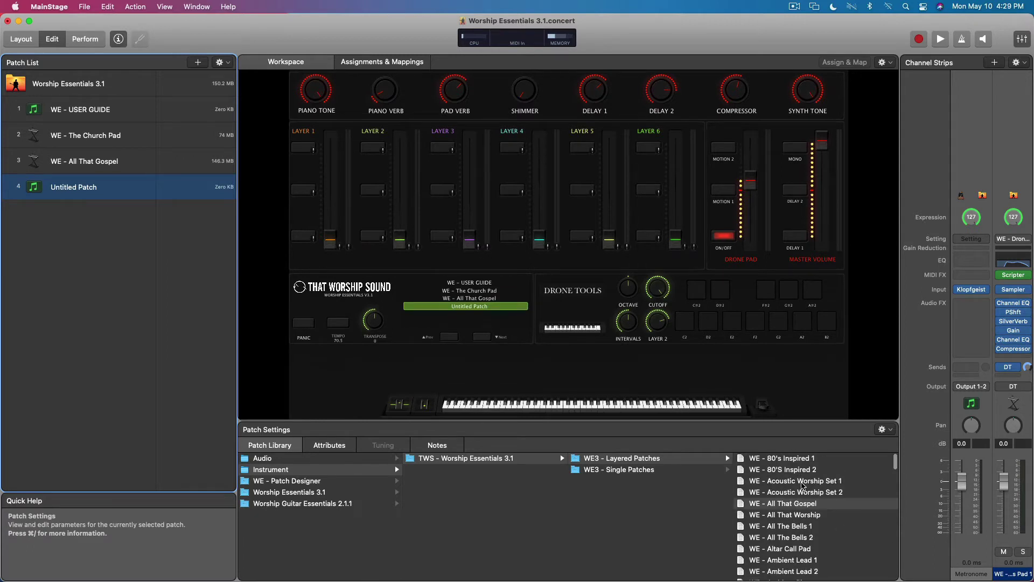
pyautogui.scroll(-10, 808, 544)
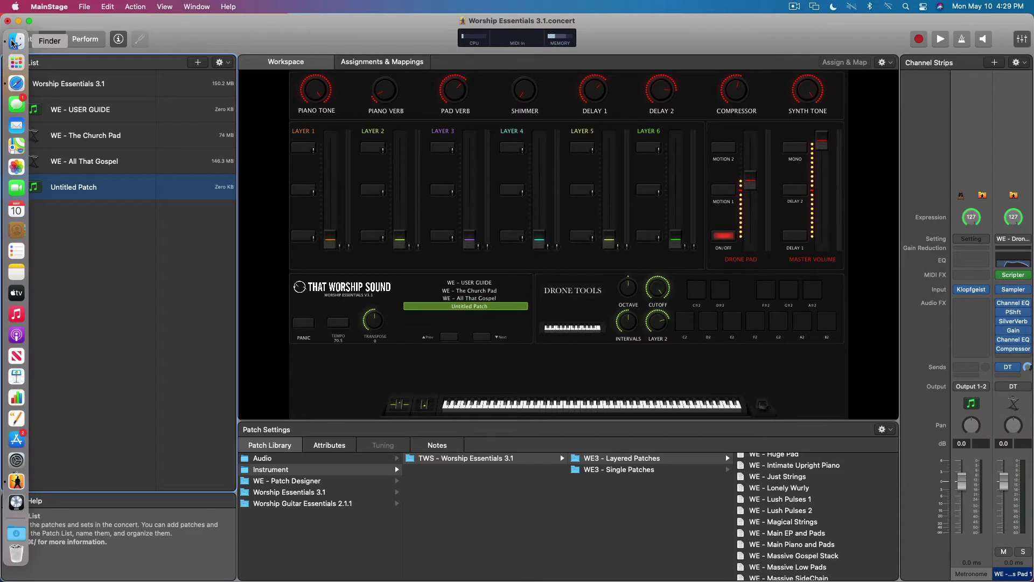
# Bring up Finder and open the WE3.1 - Layered Patches folder
pyautogui.click(12, 43)
pyautogui.moveTo(322, 207); pyautogui.dragTo(363, 214)
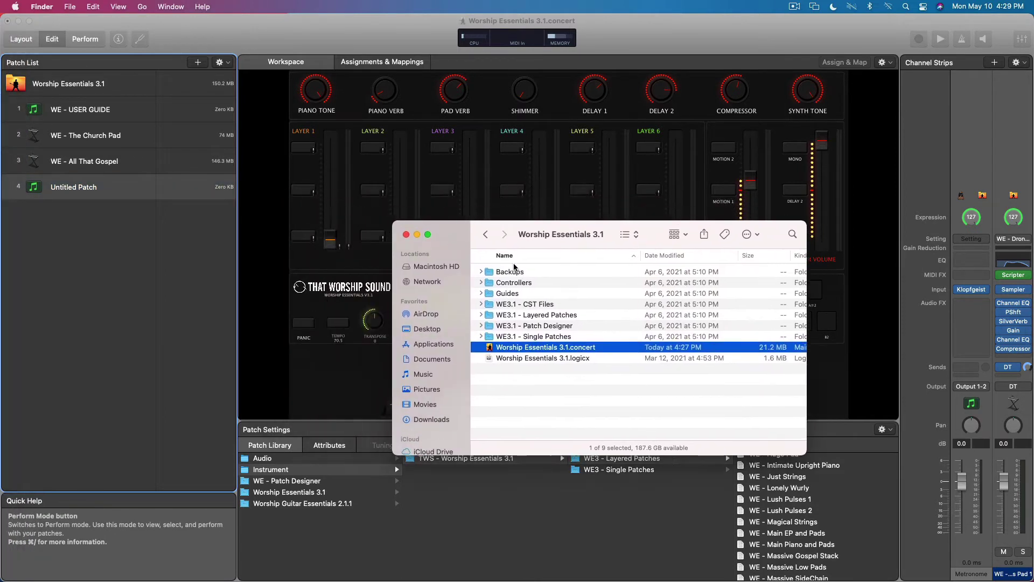
pyautogui.click(536, 327)
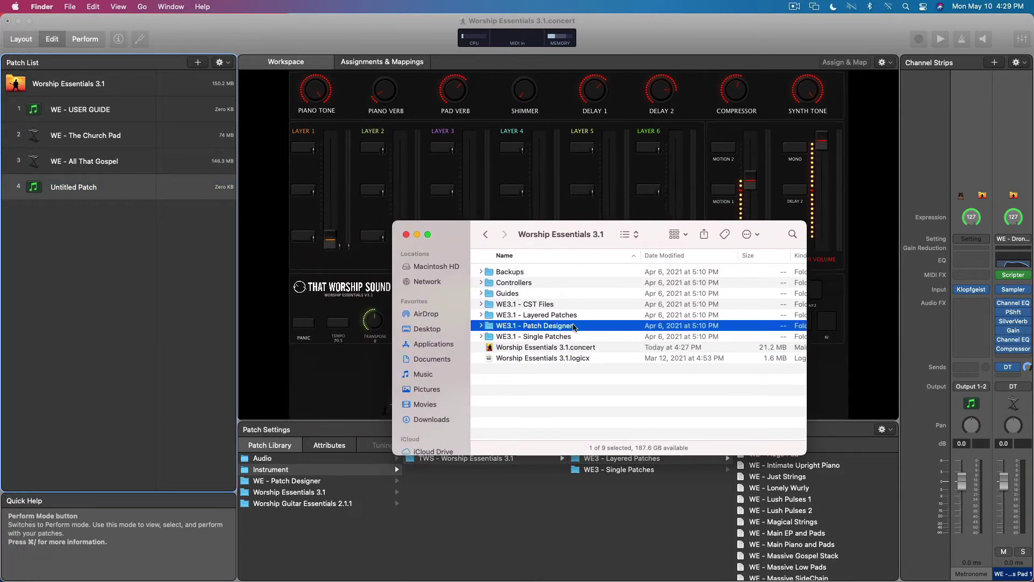
pyautogui.doubleClick(532, 317)
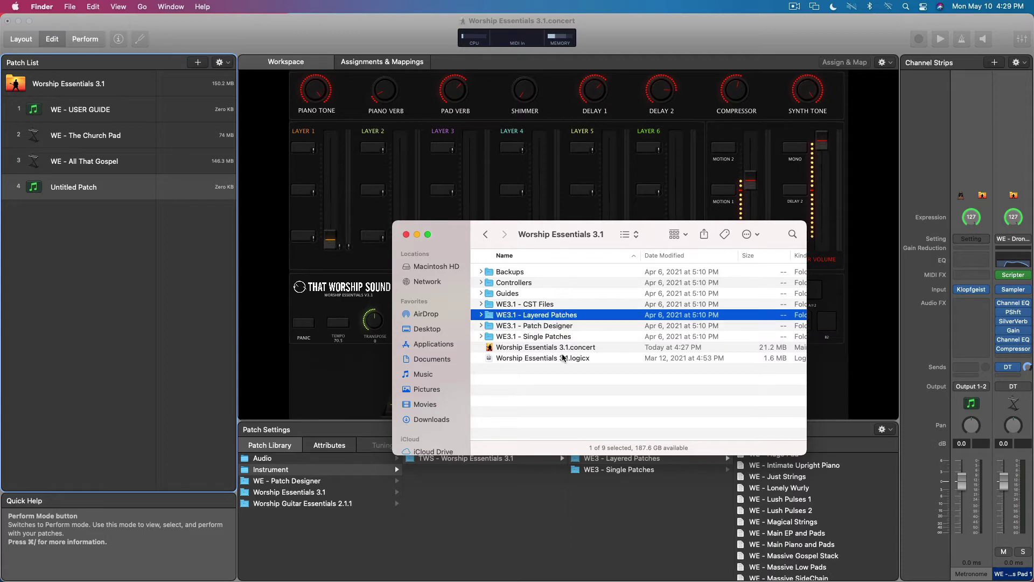
pyautogui.scroll(-3, 565, 378)
pyautogui.scroll(-15, 565, 373)
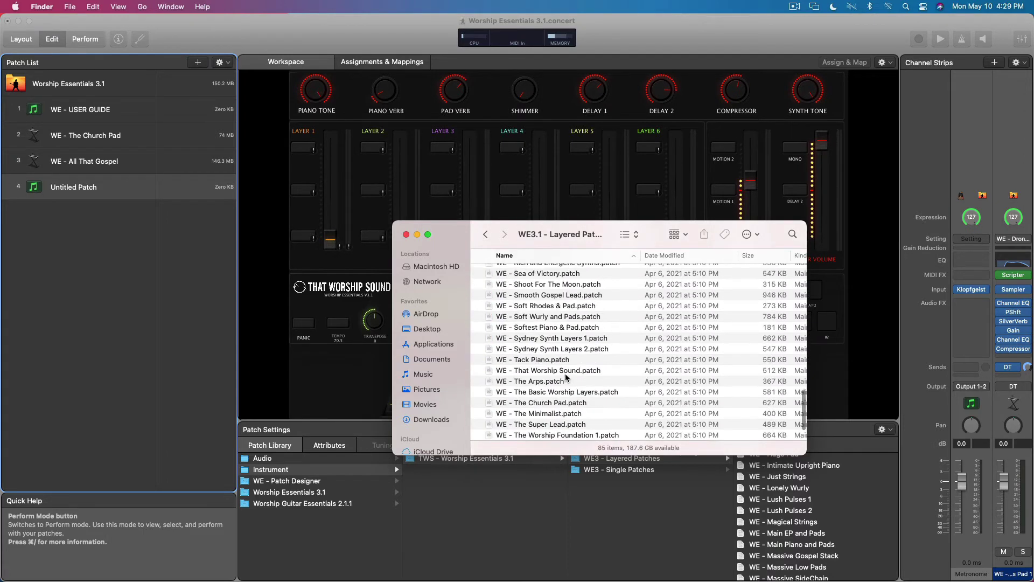
pyautogui.scroll(2, 564, 374)
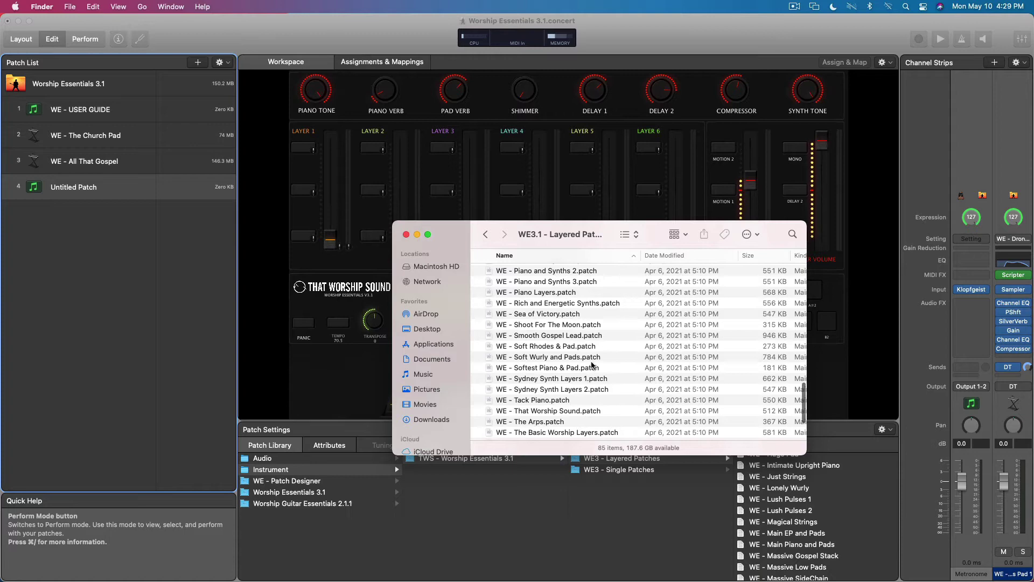
pyautogui.scroll(3, 593, 366)
# Drag WE - Piano Layers and WE - Maverick Layers into the concert, then select all six patches
pyautogui.click(547, 329)
pyautogui.scroll(3, 592, 375)
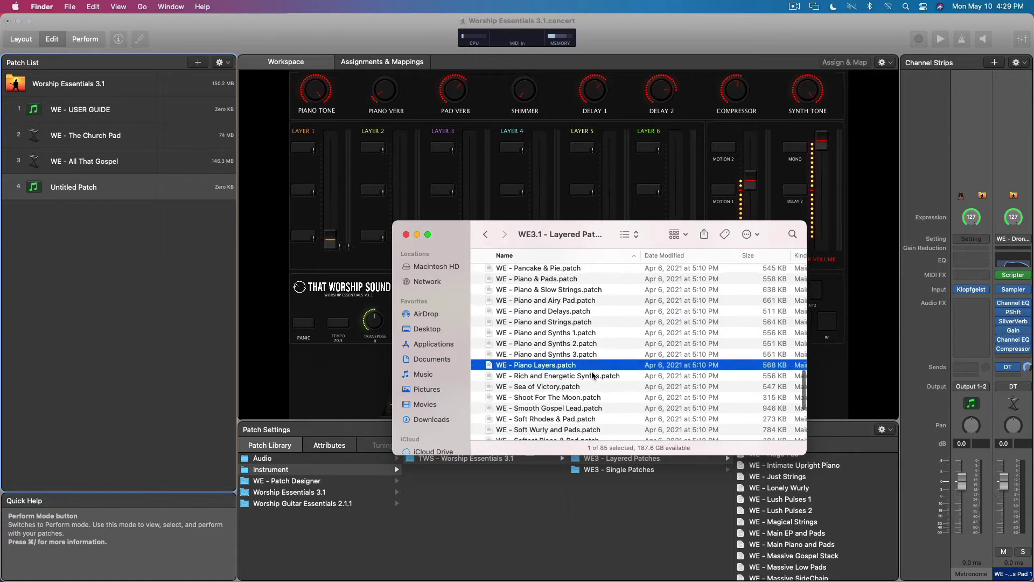
pyautogui.scroll(5, 593, 376)
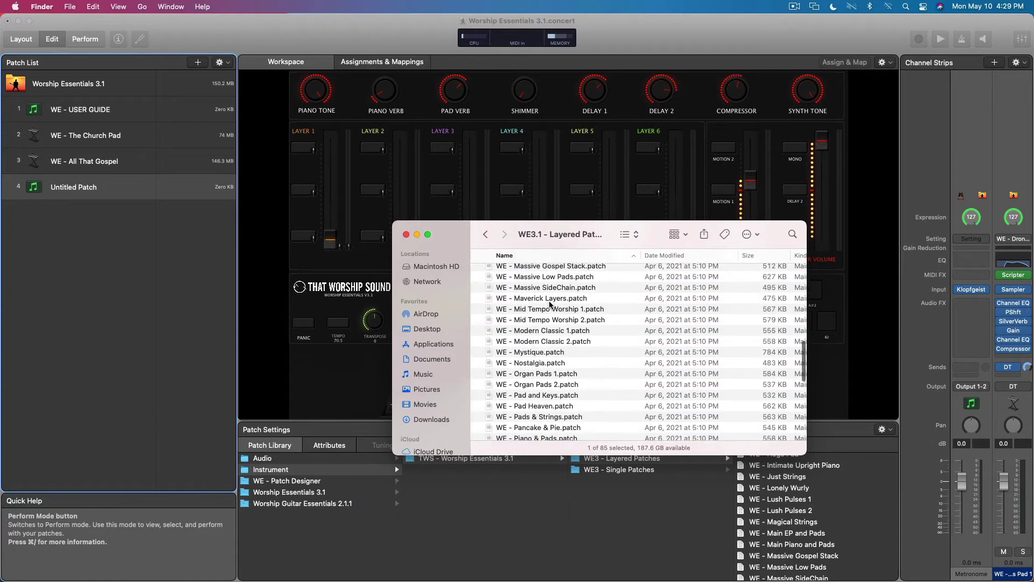
pyautogui.keyDown('super'); pyautogui.click(550, 300); pyautogui.keyUp('super')
pyautogui.scroll(-4, 550, 323)
pyautogui.scroll(4, 550, 323)
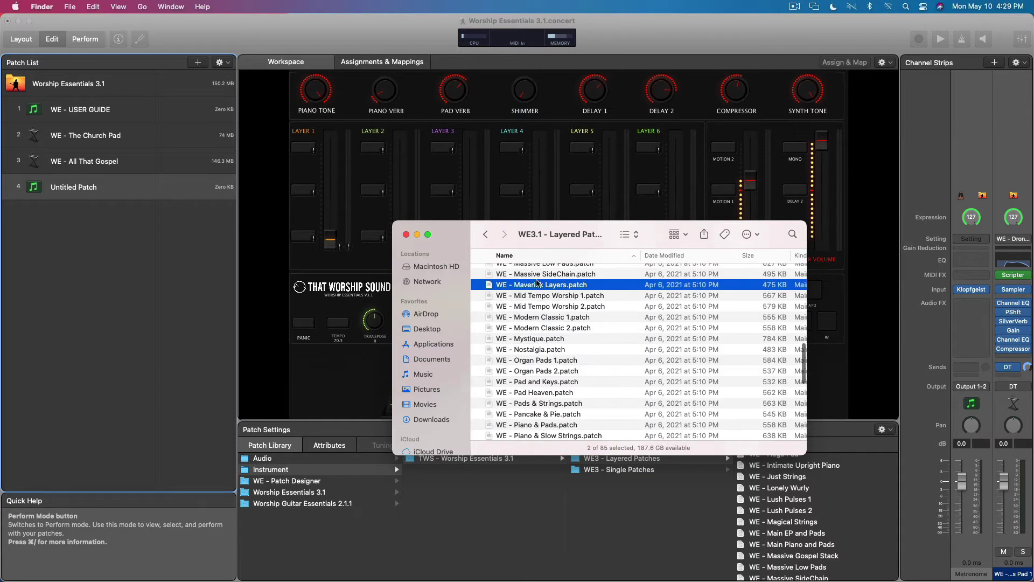
pyautogui.moveTo(537, 282); pyautogui.dragTo(68, 267)
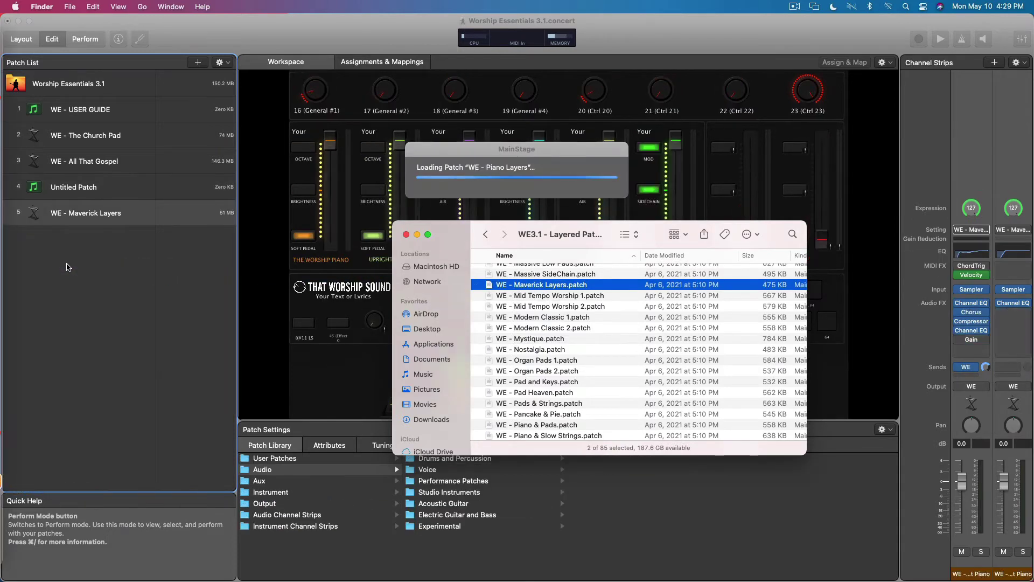
pyautogui.click(105, 238)
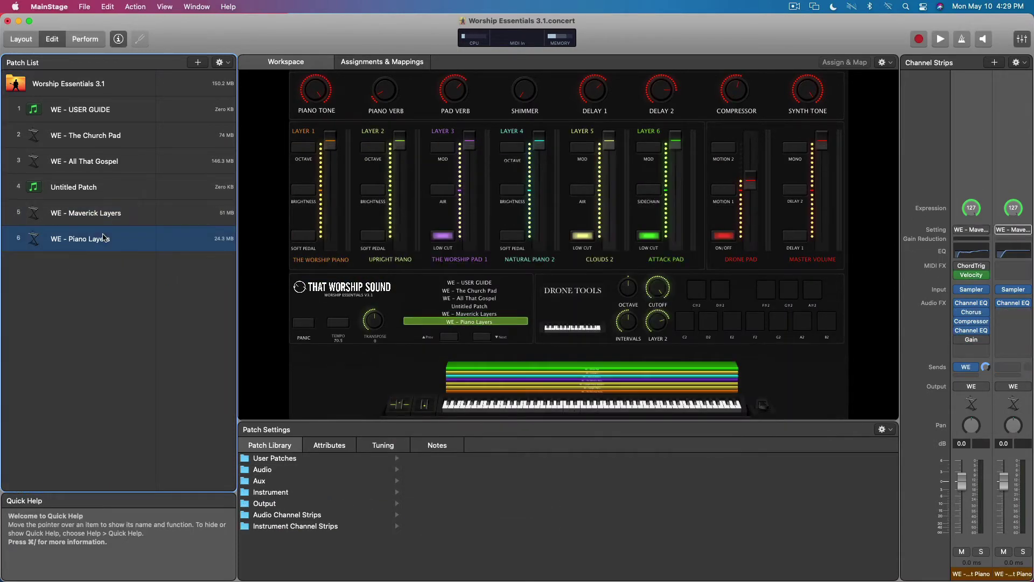
pyautogui.keyDown('shift'); pyautogui.click(102, 109); pyautogui.keyUp('shift')
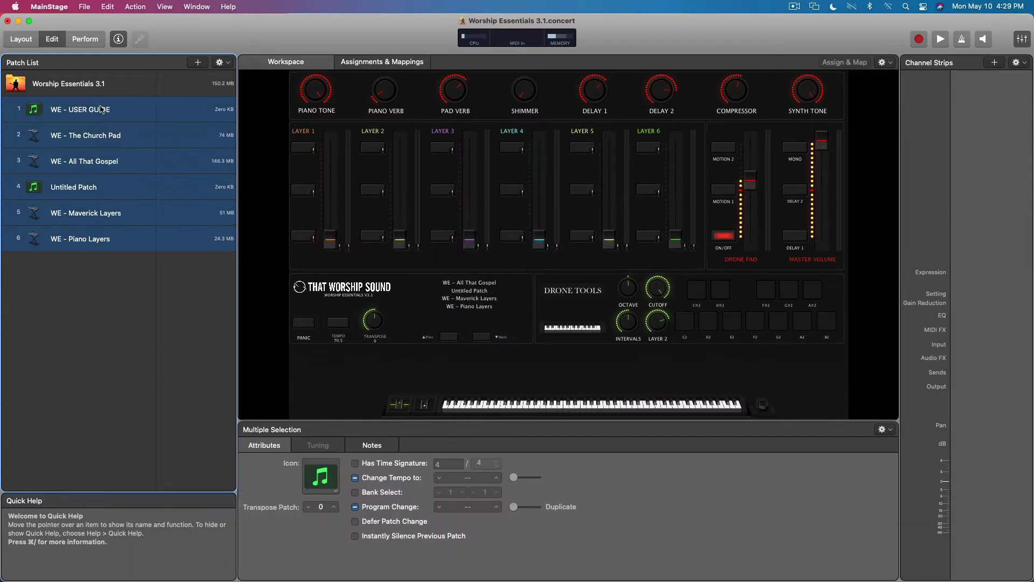
# Delete all six patches and return Finder to the Worship Essentials 3.1 folder
pyautogui.press('Delete')
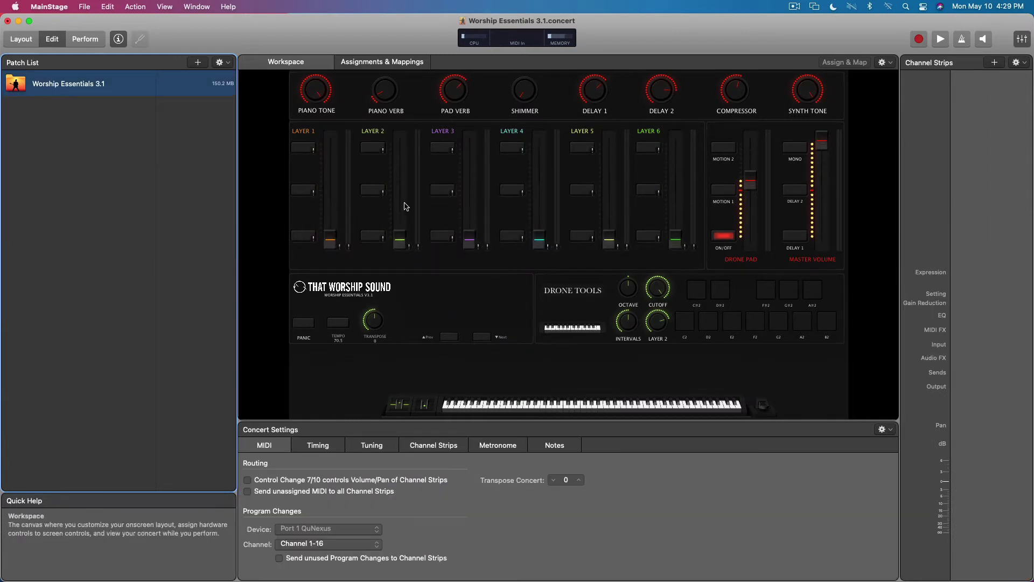
pyautogui.moveTo(237, 25); pyautogui.dragTo(239, 25)
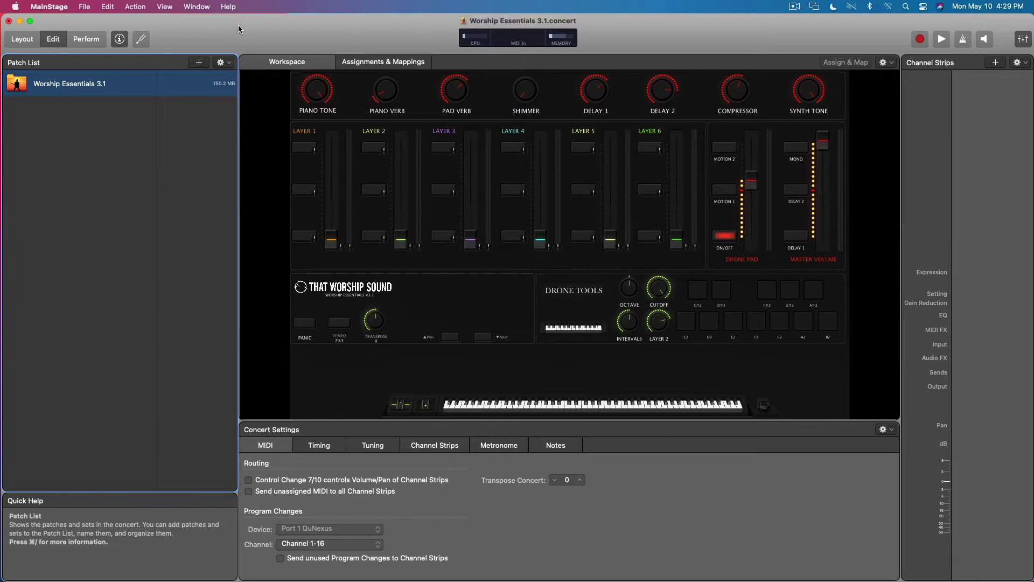
pyautogui.moveTo(2, 63)
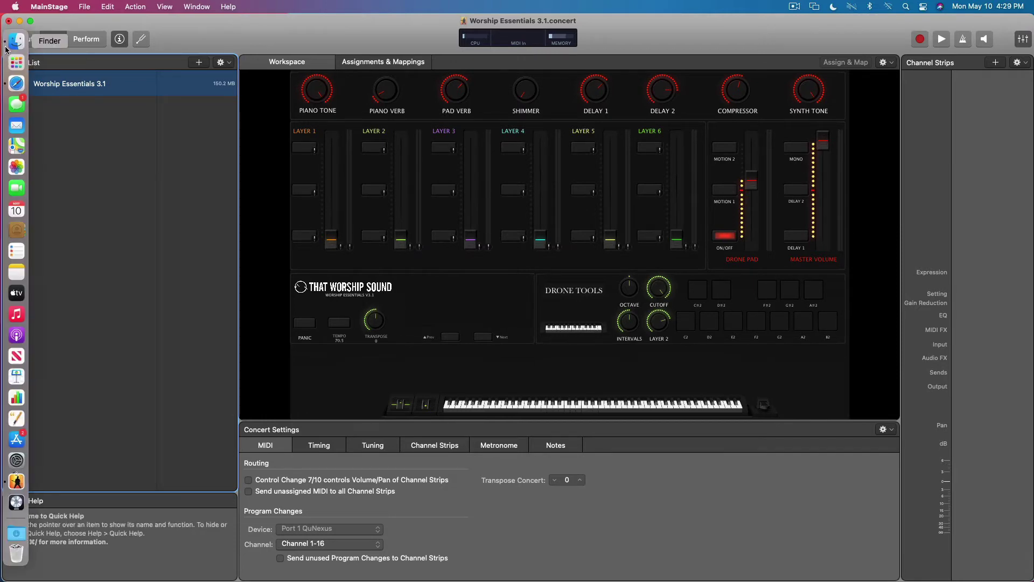
pyautogui.click(15, 45)
pyautogui.scroll(-10, 511, 296)
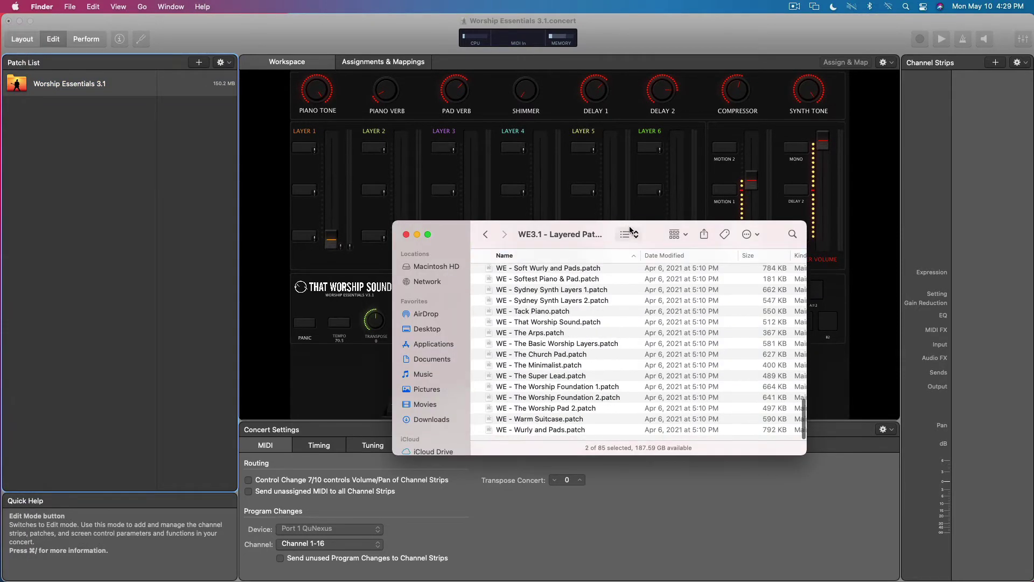
pyautogui.click(486, 235)
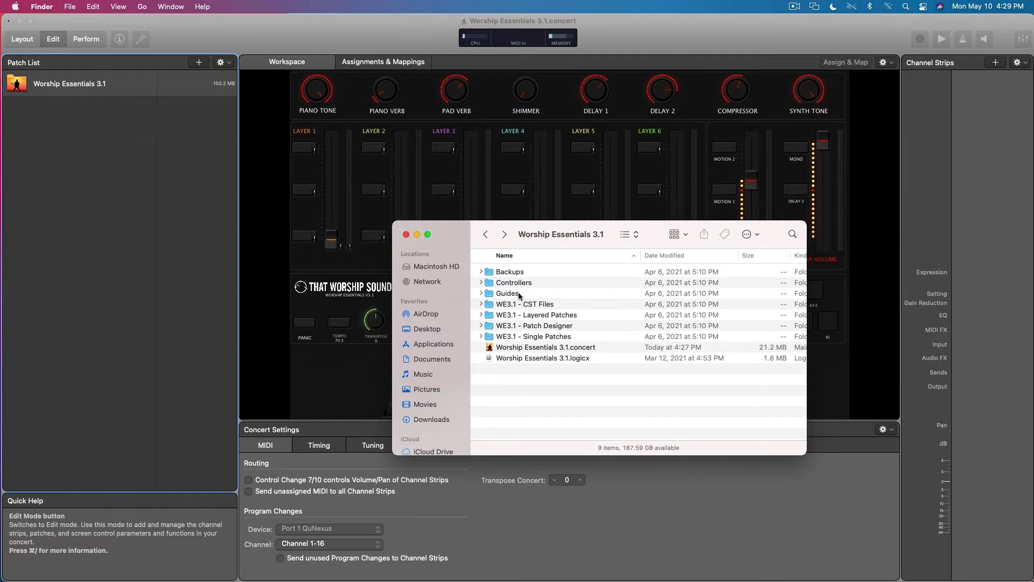
# Open WE3.1 - Single Patches › Upright Pianos and drag WE - Maverick Upright Piano.patch into the patch list
pyautogui.doubleClick(546, 337)
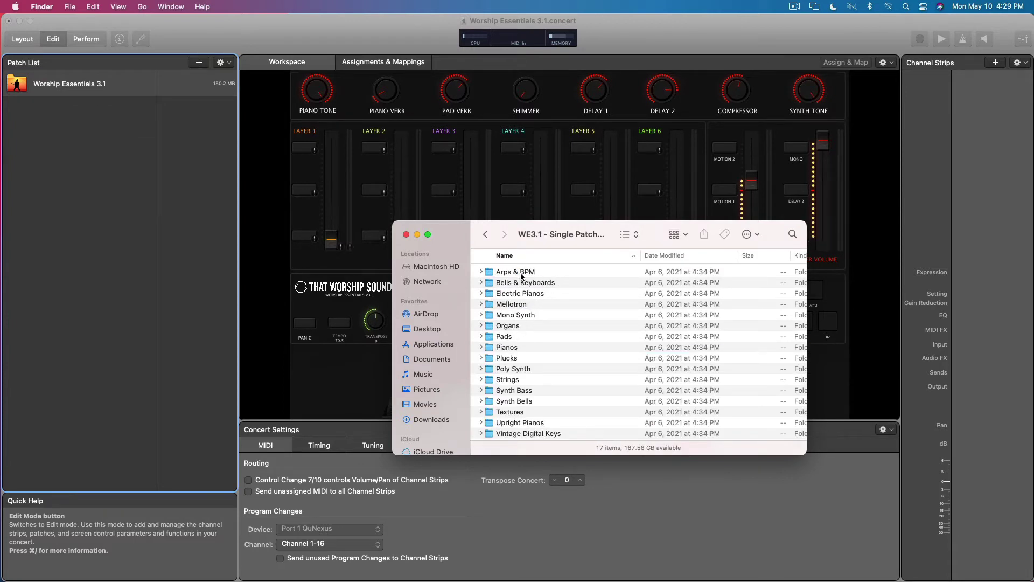
pyautogui.scroll(-1, 589, 400)
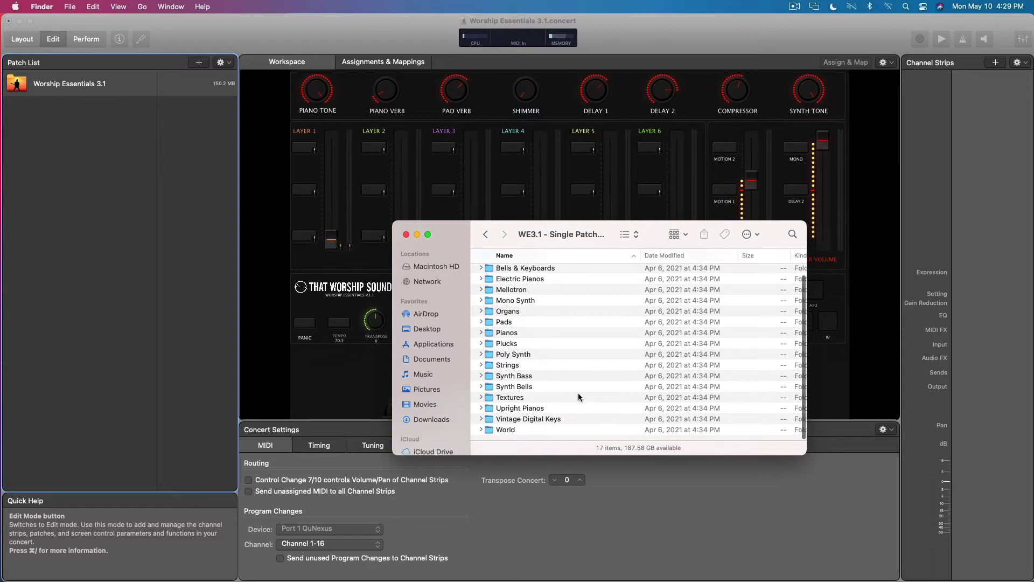
pyautogui.scroll(1, 578, 397)
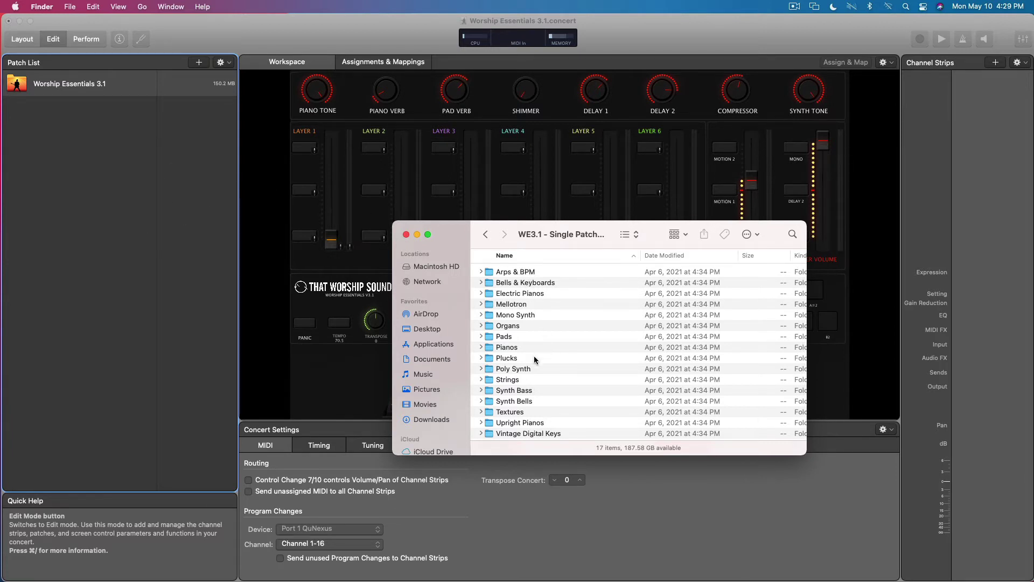
pyautogui.scroll(-2, 554, 408)
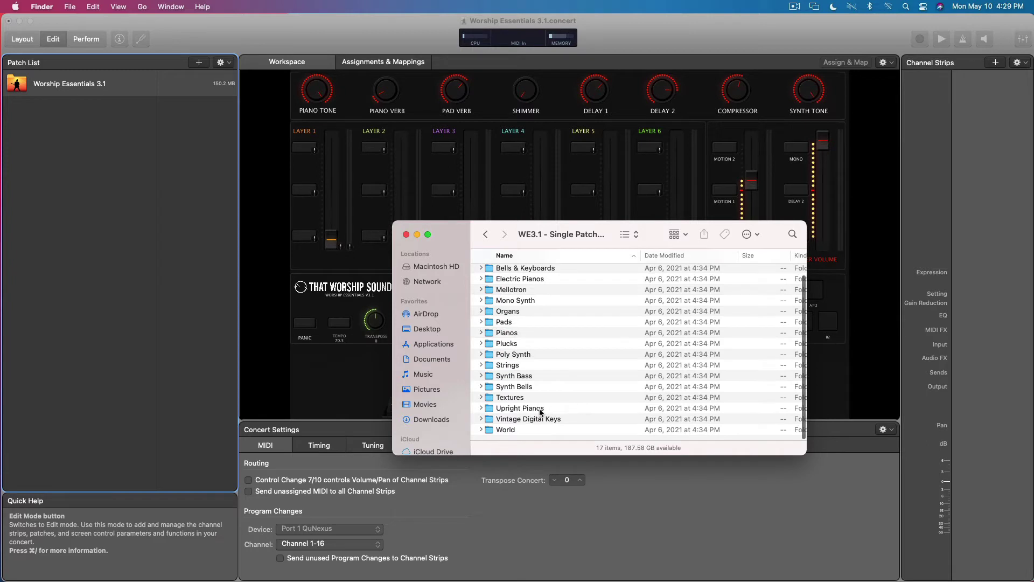
pyautogui.click(540, 409)
pyautogui.doubleClick(541, 409)
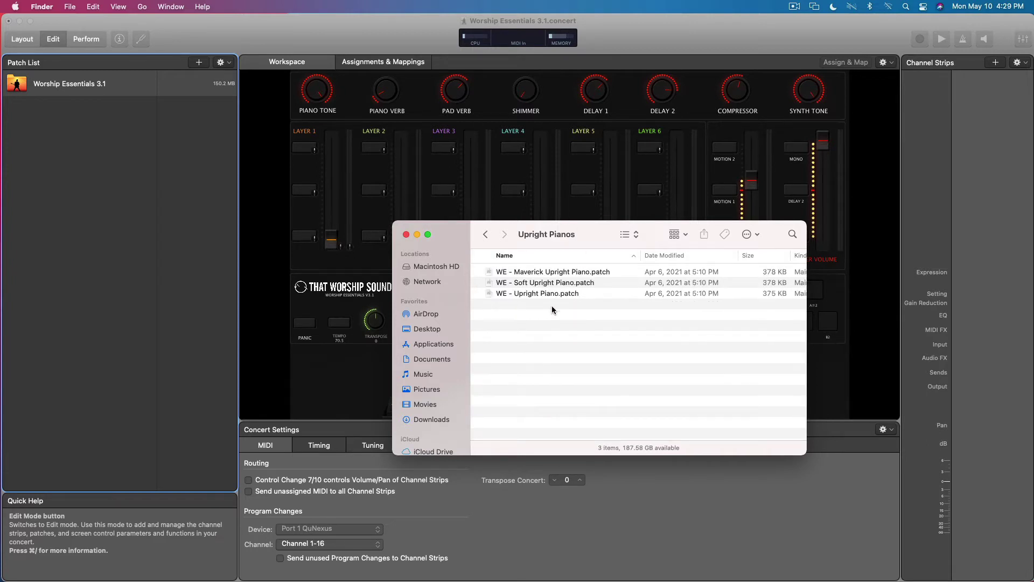
pyautogui.moveTo(562, 274); pyautogui.dragTo(152, 231)
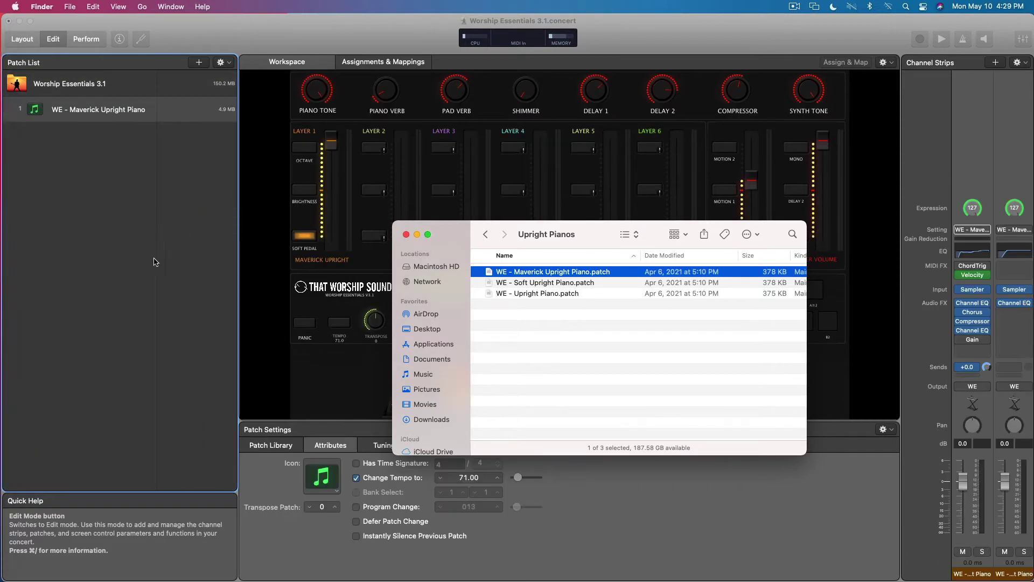
# Add a new patch and load Maverick Upright Piano from TWS › WE3 - Single Patches › Upright Pianos
pyautogui.click(81, 213)
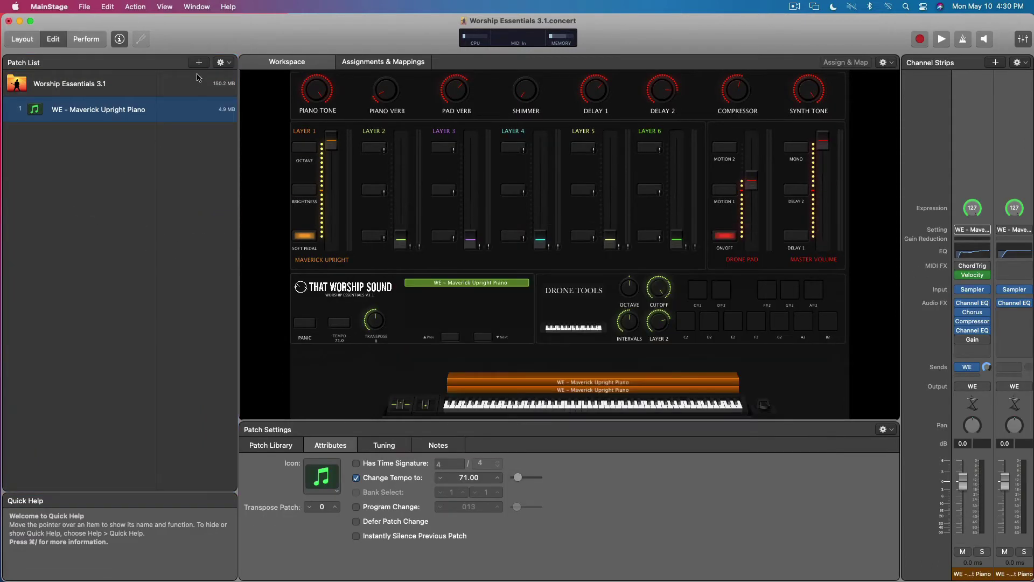
pyautogui.press('super+alt+n')
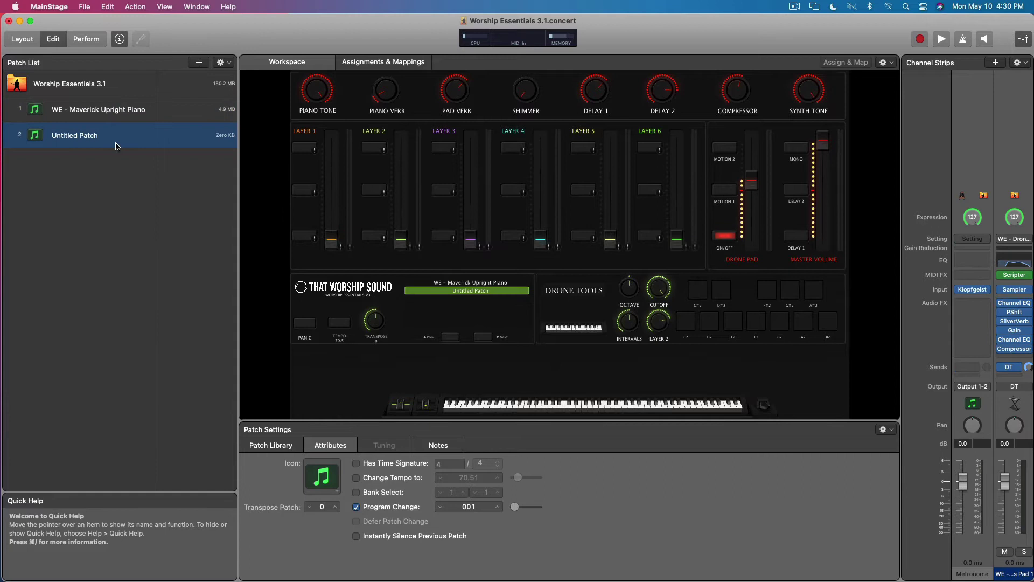
pyautogui.click(272, 445)
pyautogui.click(296, 462)
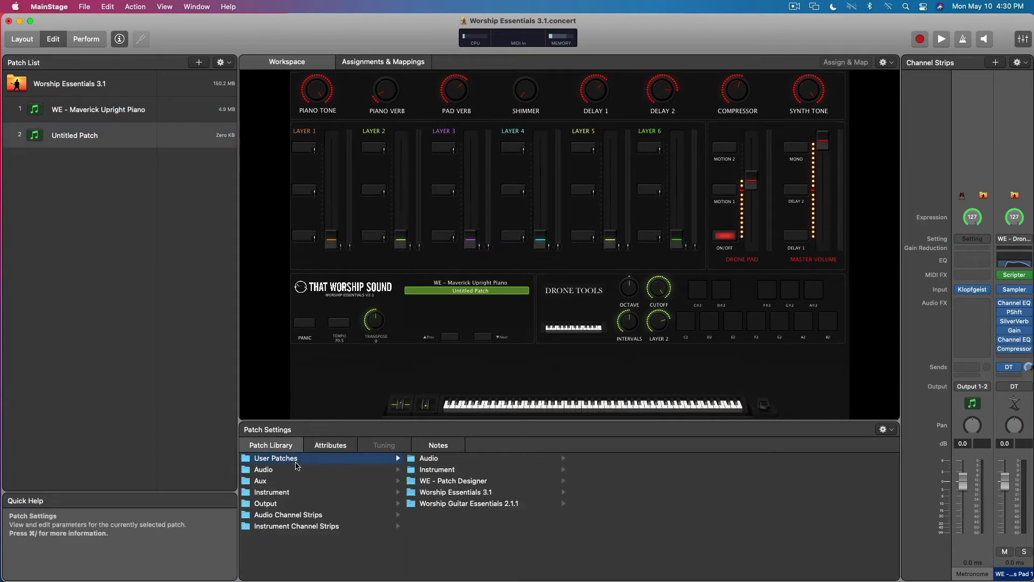
pyautogui.click(450, 470)
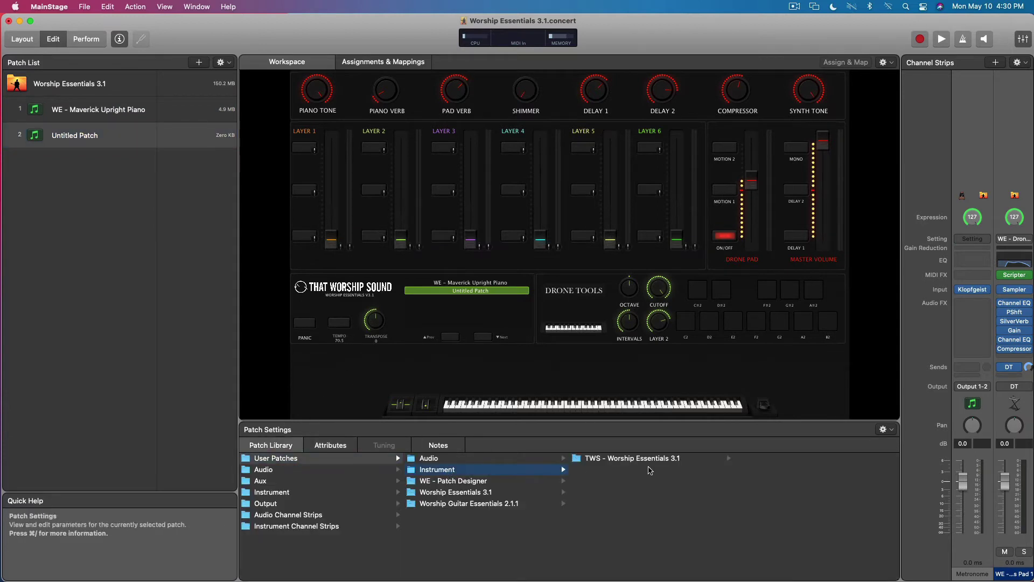
pyautogui.click(656, 459)
pyautogui.click(775, 470)
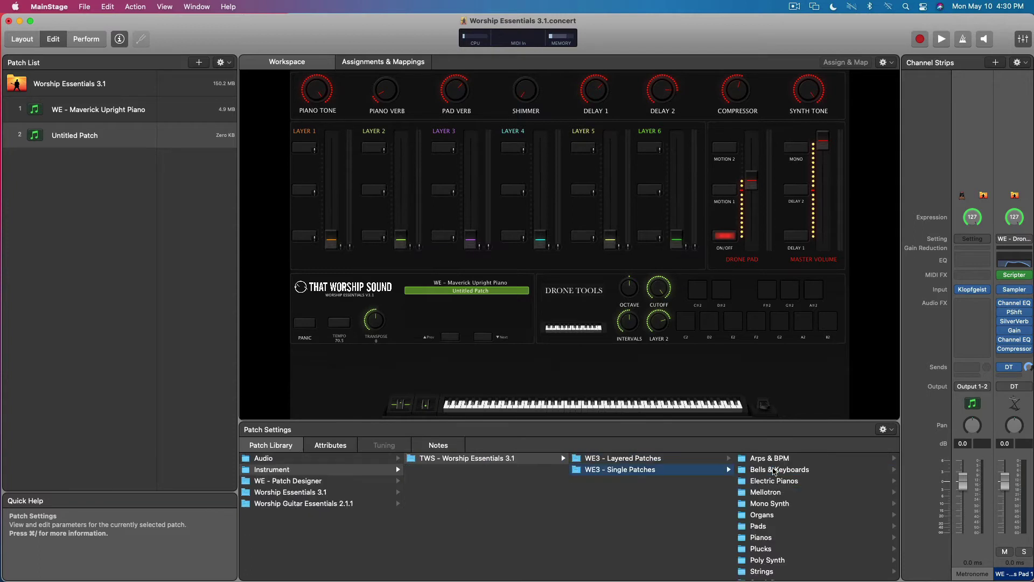
pyautogui.scroll(-5, 785, 544)
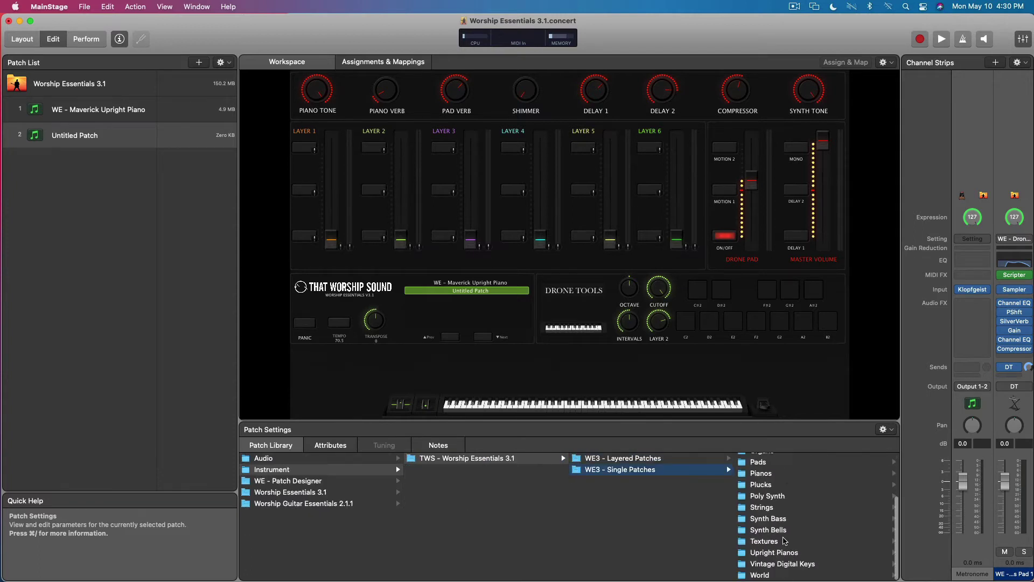
pyautogui.click(788, 553)
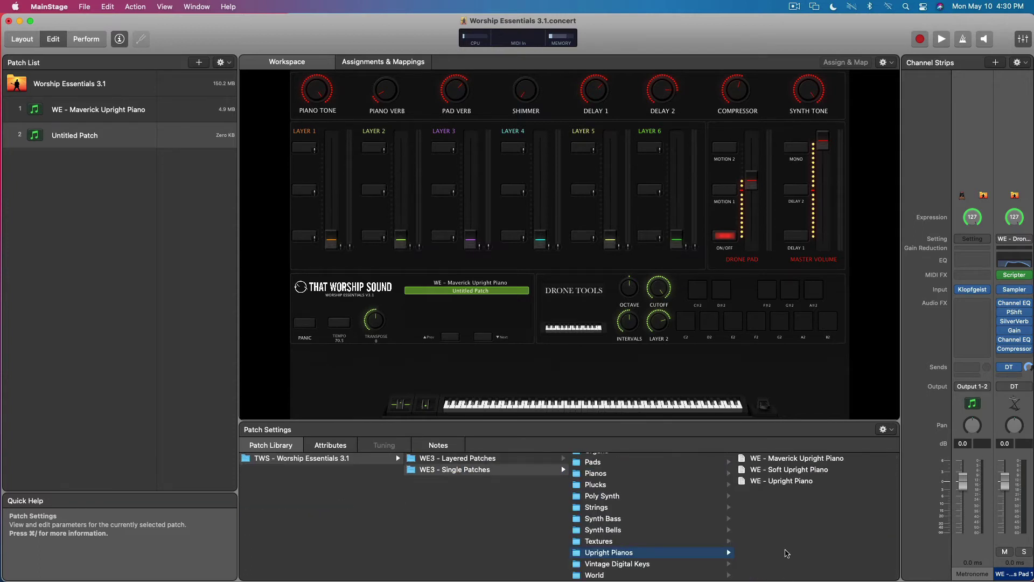
pyautogui.click(798, 459)
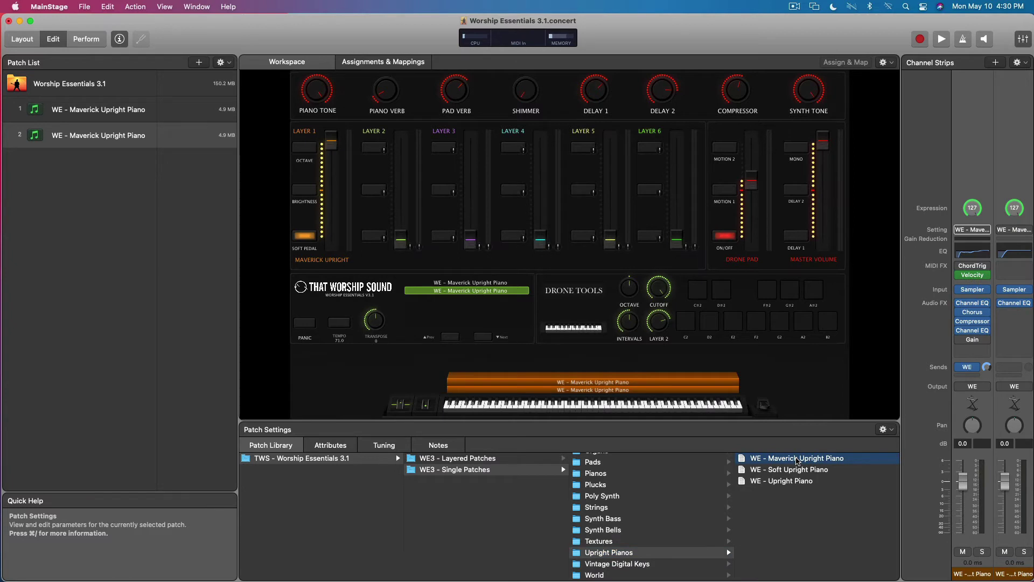
# Select both patches and delete them from the concert
pyautogui.click(89, 201)
pyautogui.keyDown('shift'); pyautogui.click(127, 112); pyautogui.keyUp('shift')
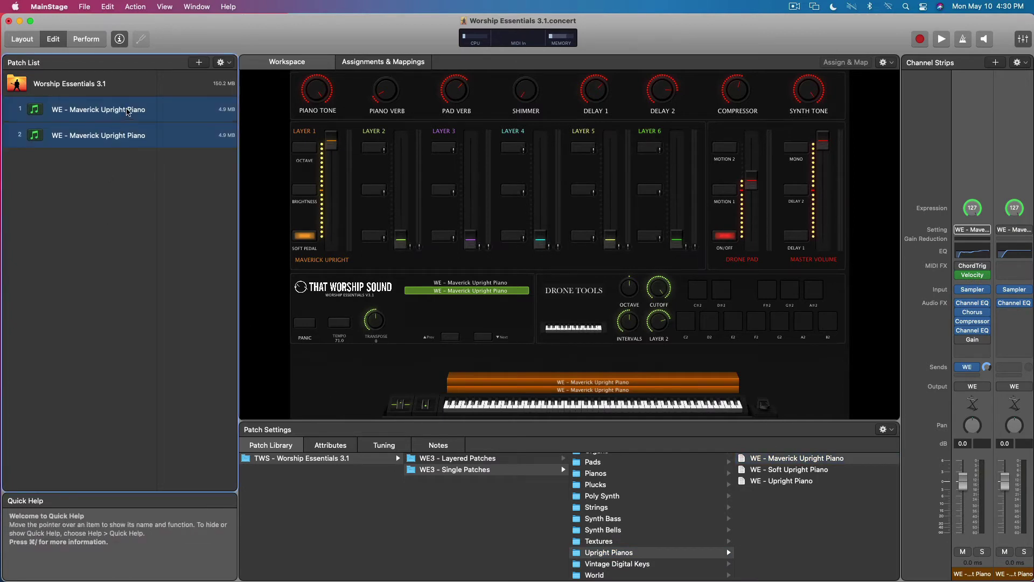
pyautogui.press('Delete')
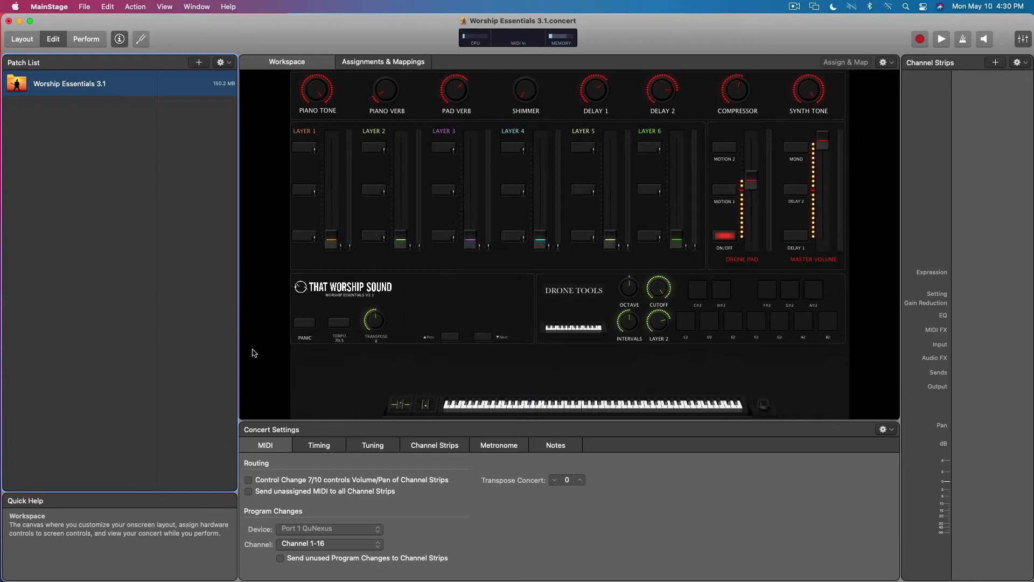
# Open WE3.1 - Patch Designer via Finder's path menu, then show MainStage's Patch Library for patch 1
pyautogui.press('super+Tab')
pyautogui.keyDown('super'); pyautogui.click(560, 234); pyautogui.keyUp('super')
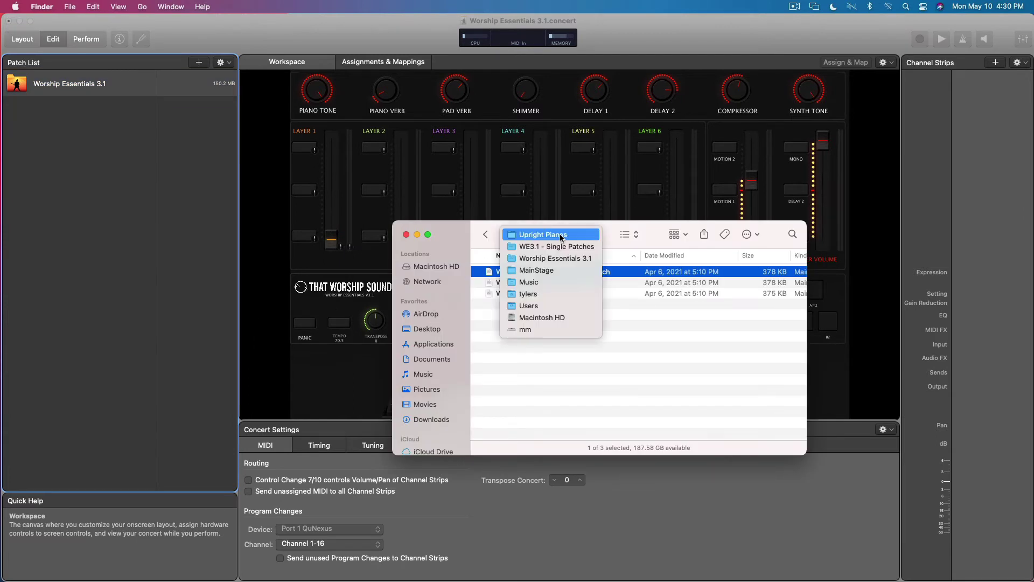
pyautogui.click(556, 260)
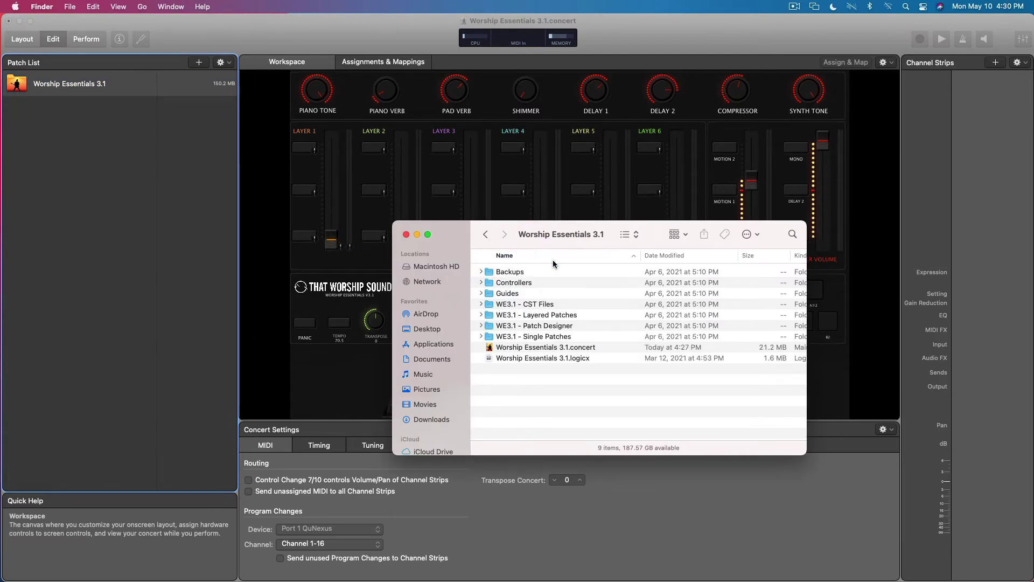
pyautogui.doubleClick(519, 327)
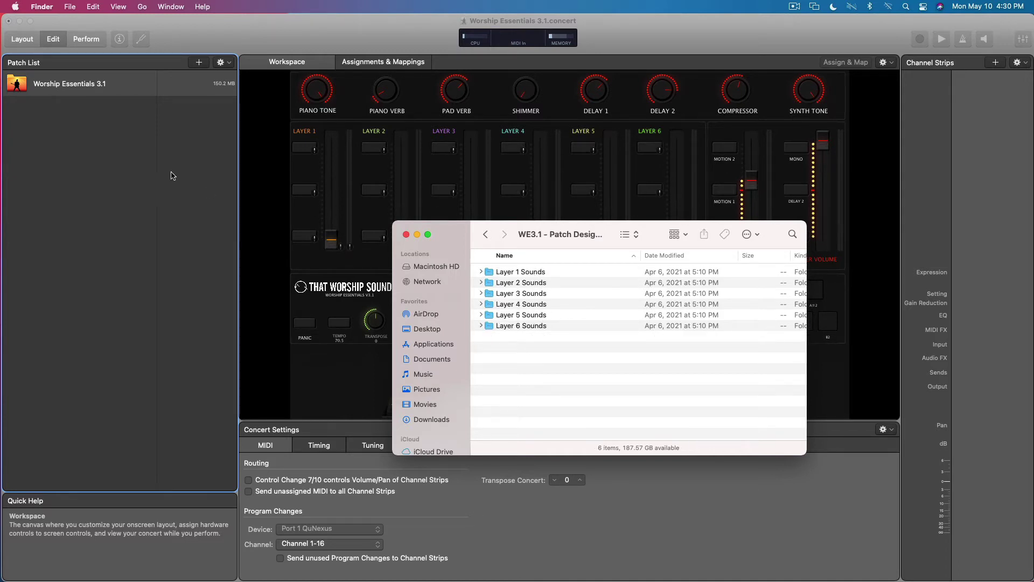
pyautogui.click(153, 172)
pyautogui.click(285, 445)
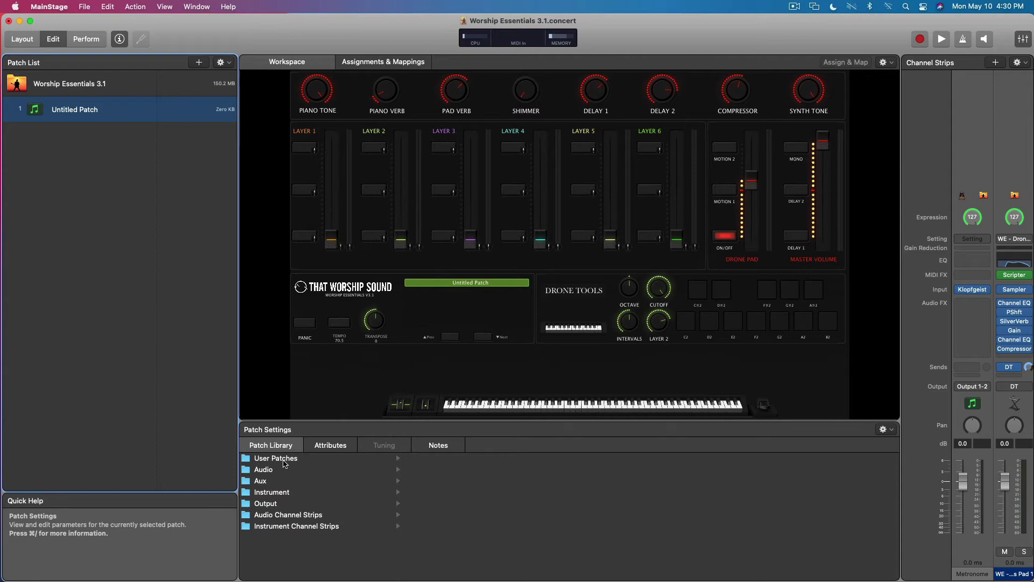
# From WE - Patch Designer's Layer 1 Sounds > Plucks, load WE - Ambient Pluck - Layer 1 into patch 1
pyautogui.click(305, 459)
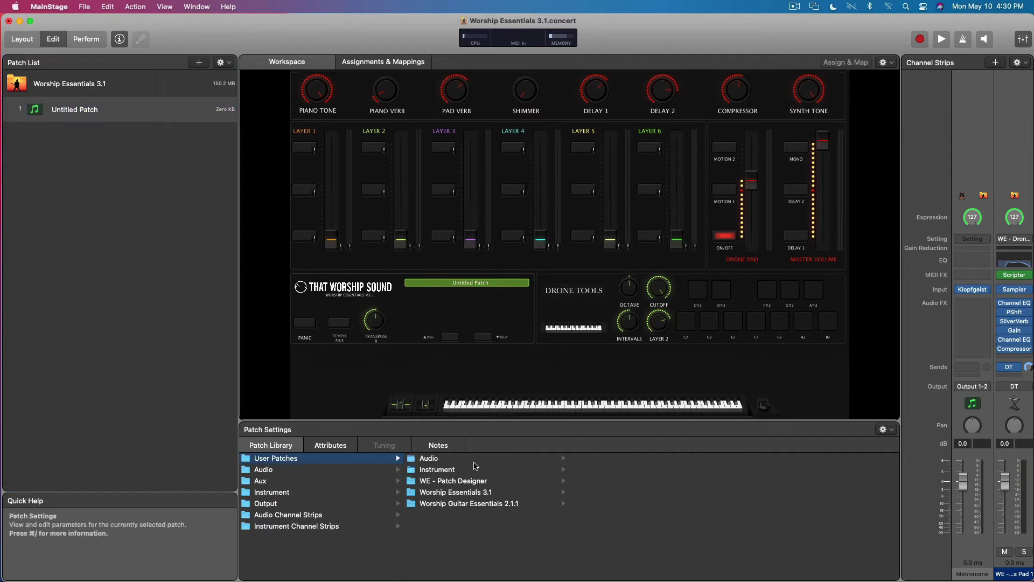
pyautogui.click(452, 472)
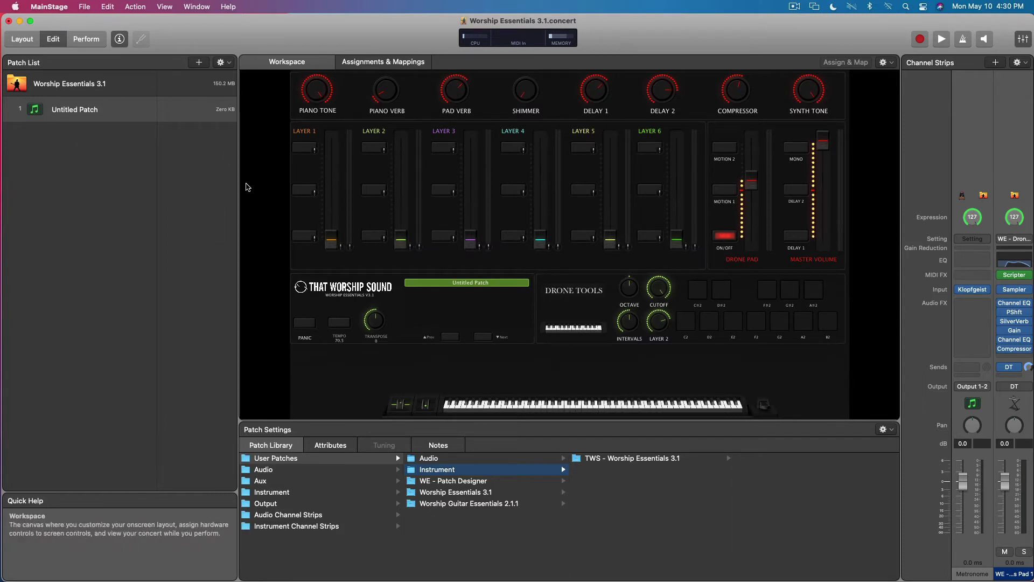
pyautogui.click(442, 482)
pyautogui.click(633, 459)
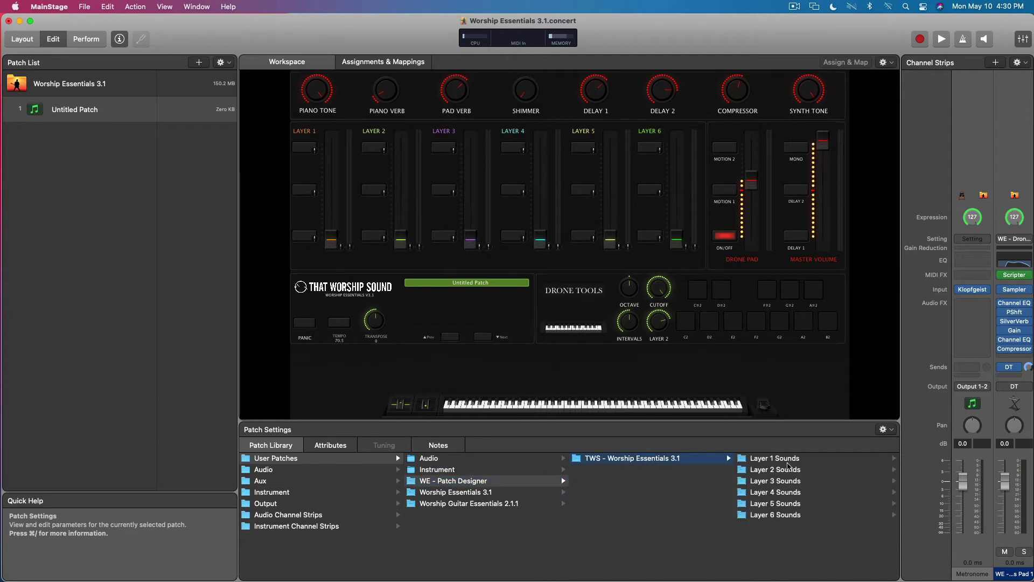
pyautogui.click(742, 461)
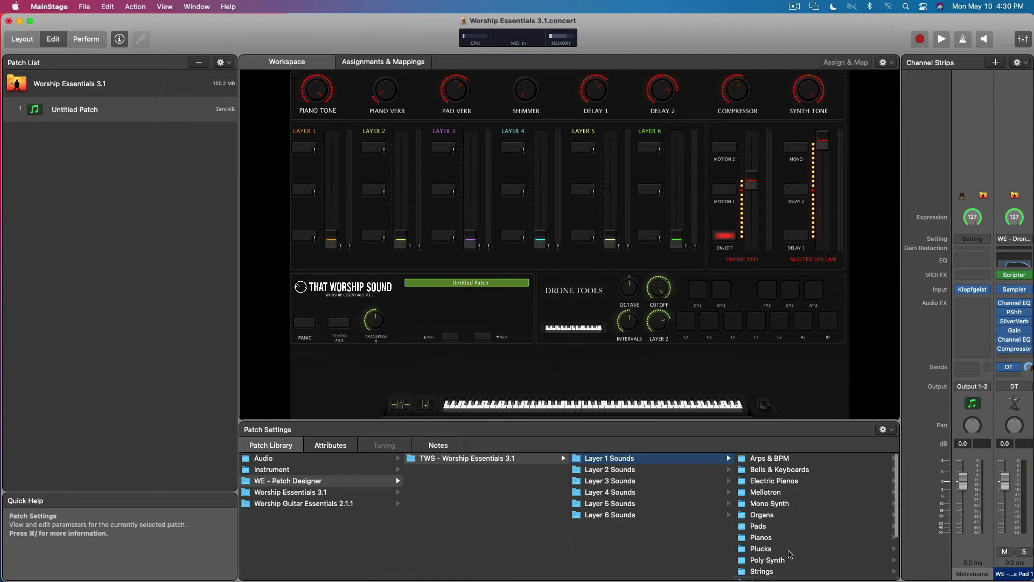
pyautogui.scroll(-3, 770, 515)
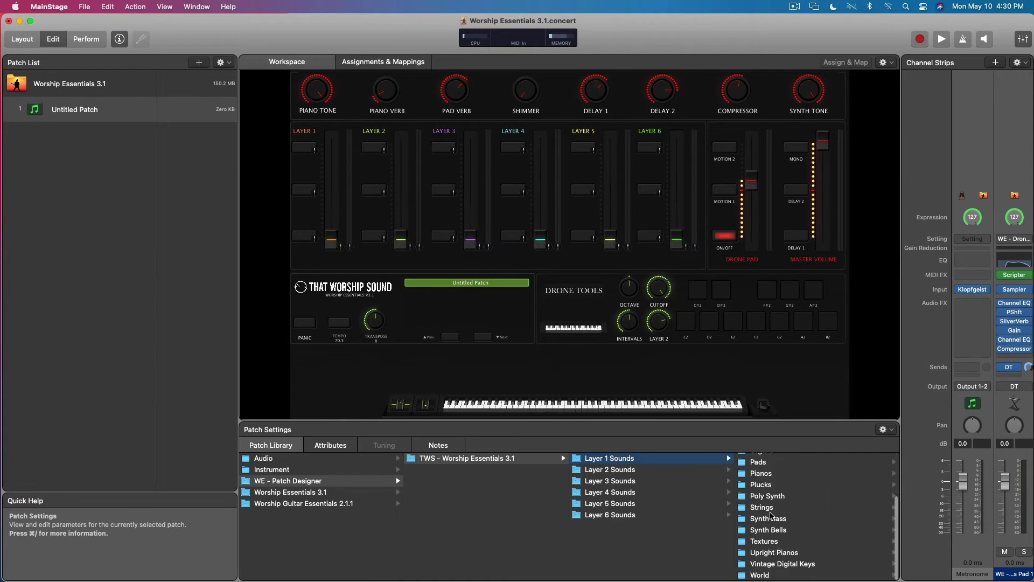
pyautogui.click(762, 485)
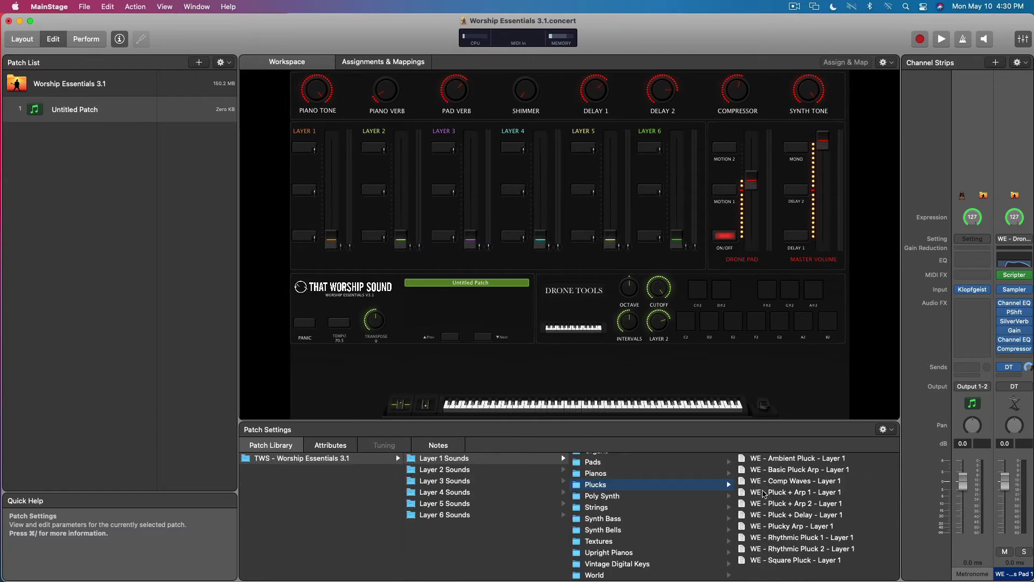
pyautogui.click(798, 458)
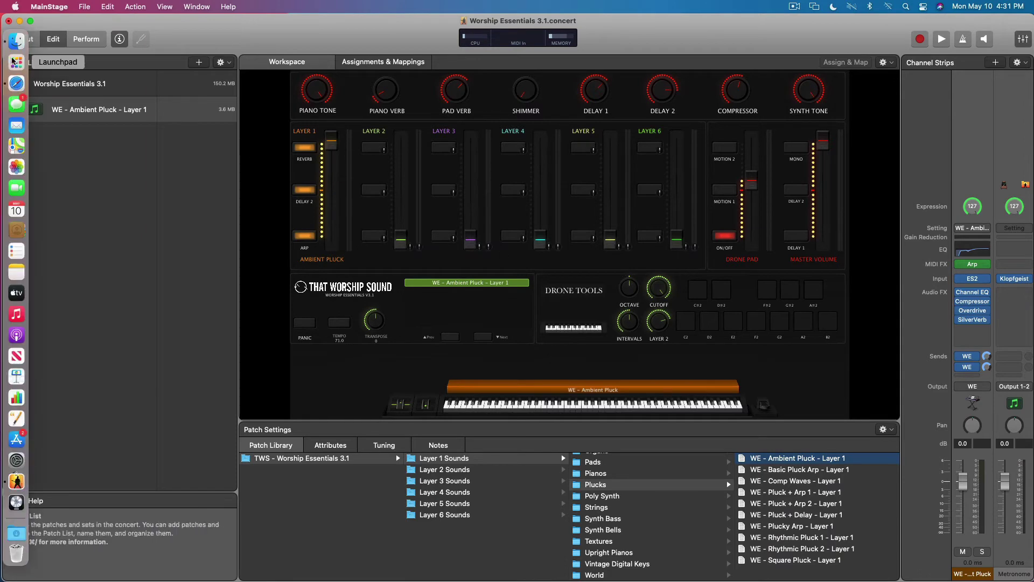
# Drag the Dark Piano patch from Layer 2 Sounds > Pianos into the Patch List and download its content
pyautogui.click(16, 40)
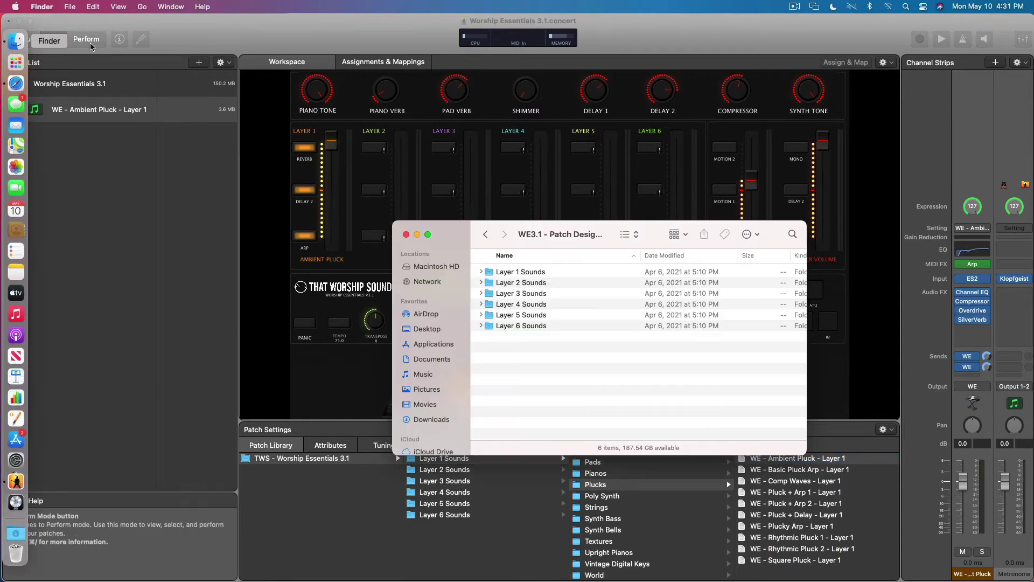
pyautogui.click(539, 282)
pyautogui.doubleClick(539, 282)
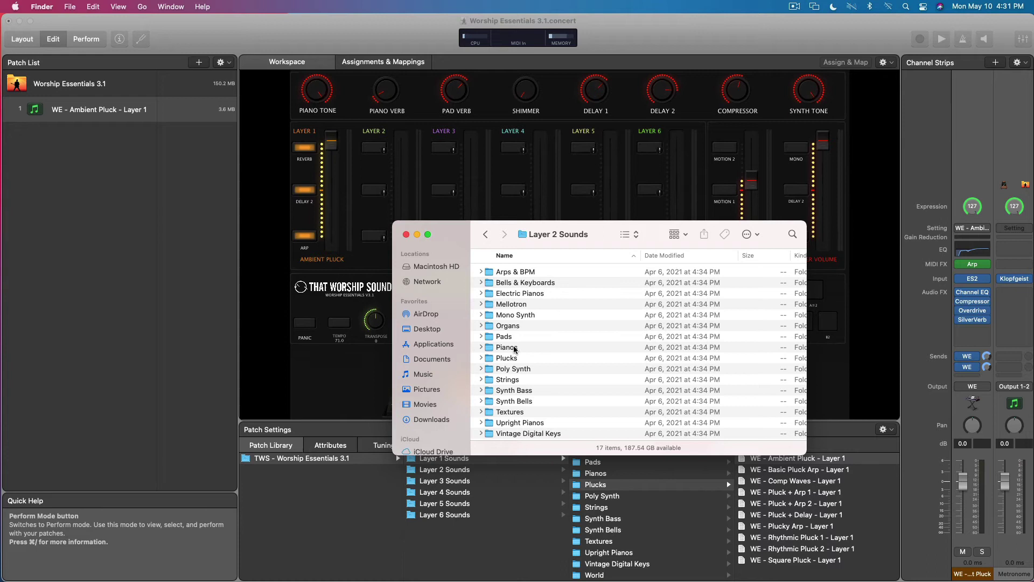
pyautogui.doubleClick(506, 348)
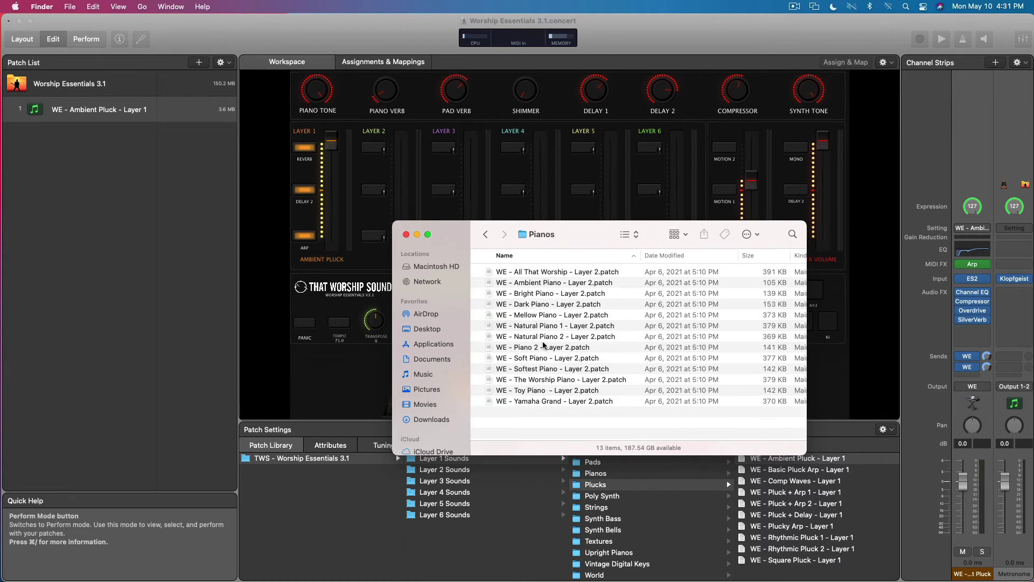
pyautogui.moveTo(558, 303); pyautogui.dragTo(153, 222)
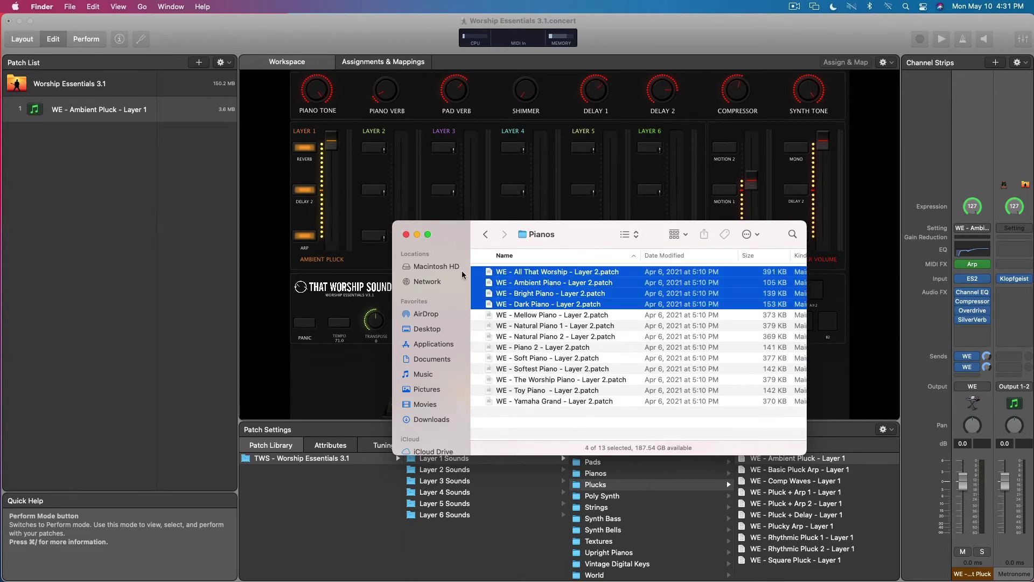
pyautogui.moveTo(462, 275); pyautogui.dragTo(88, 216)
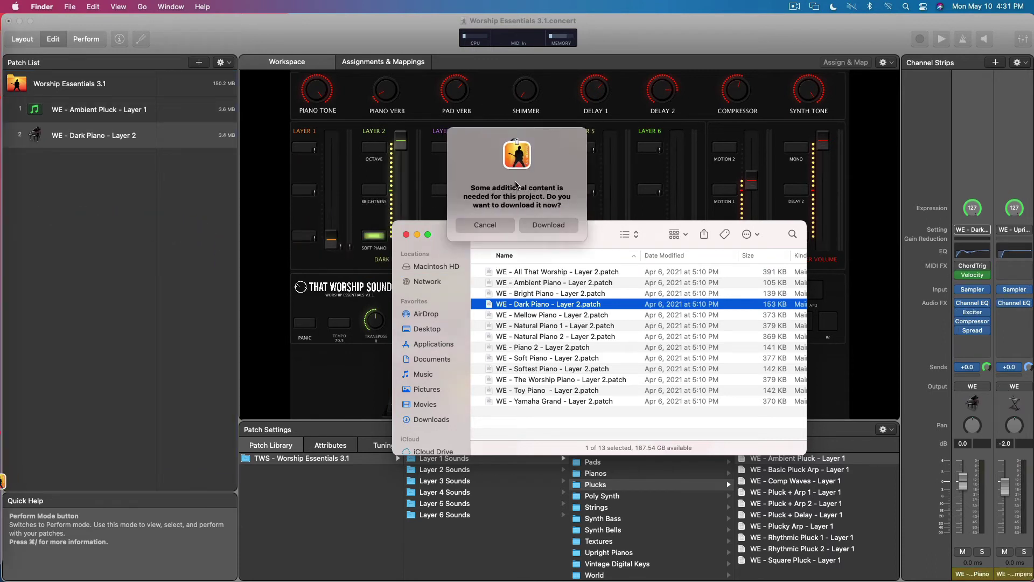
pyautogui.click(543, 230)
pyautogui.click(547, 231)
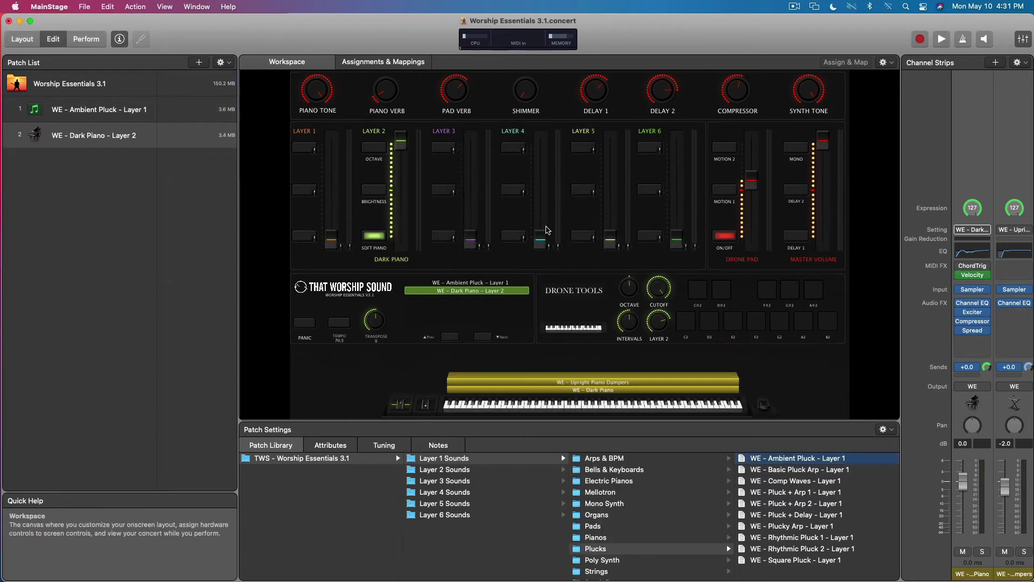
# Add the Rhythmic Pluck 2 patch from Layer 3 Sounds > Plucks to the Patch List
pyautogui.press('super+Tab')
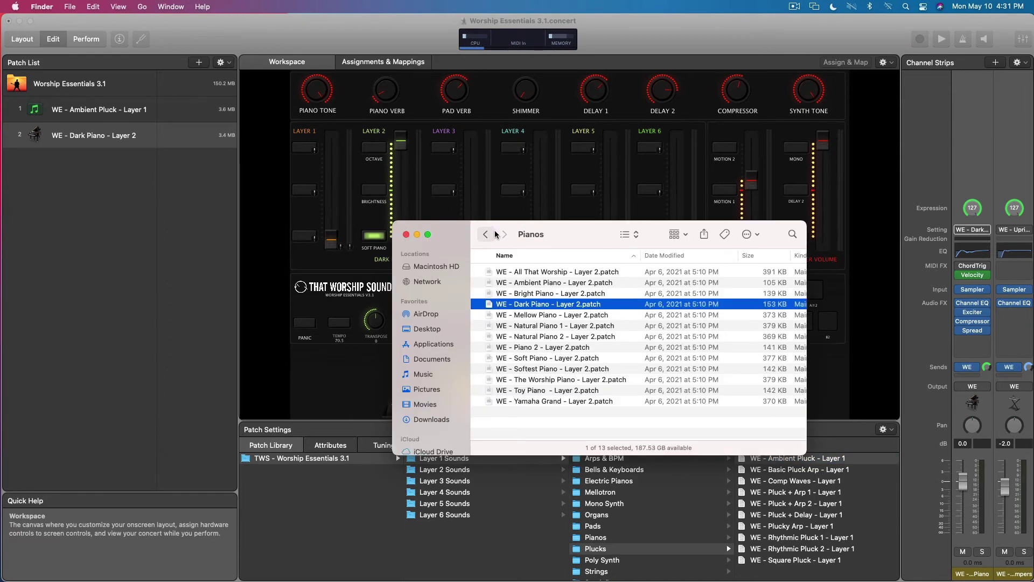
pyautogui.click(487, 234)
pyautogui.keyDown('super'); pyautogui.click(537, 237); pyautogui.keyUp('super')
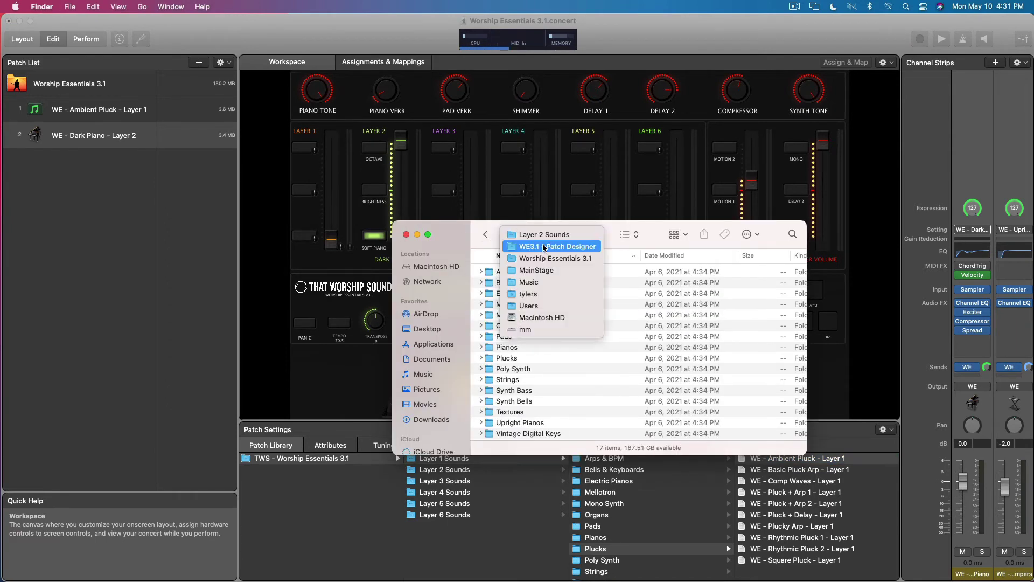
pyautogui.click(544, 247)
pyautogui.doubleClick(519, 295)
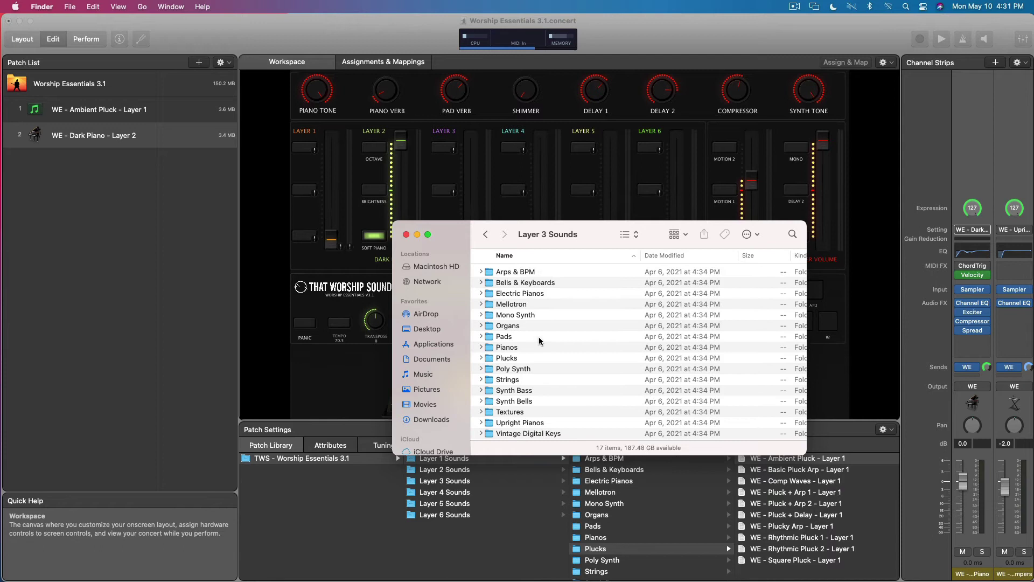
pyautogui.doubleClick(508, 359)
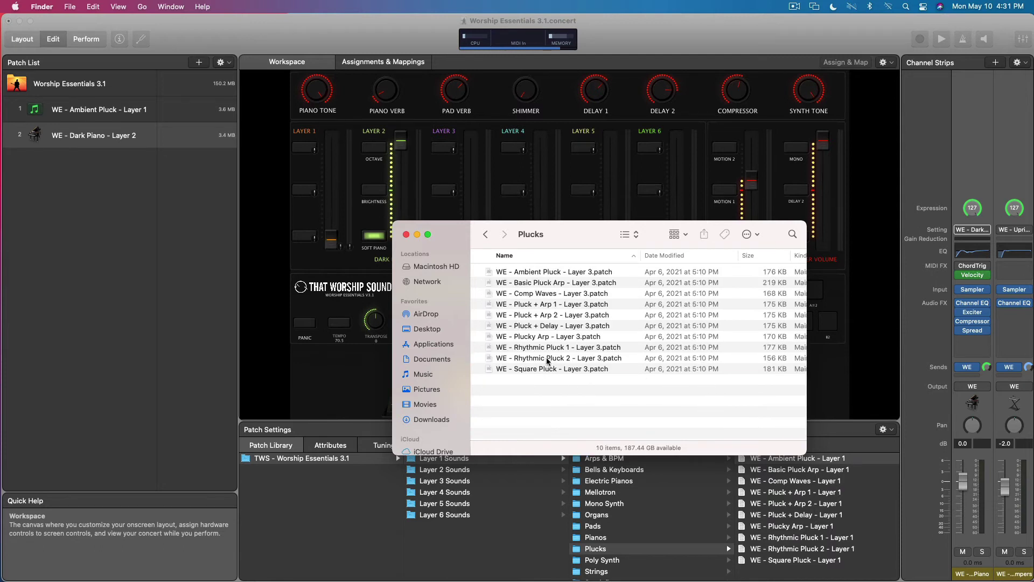
pyautogui.moveTo(547, 357); pyautogui.dragTo(124, 253)
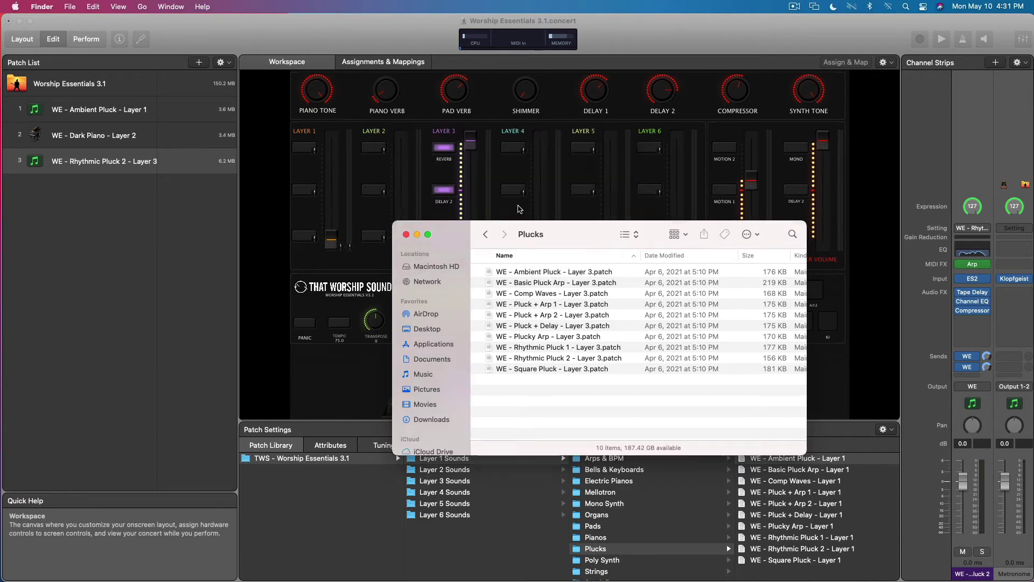
# Add the Chiming In patch from Layer 4 Sounds > Synth Bells to the Patch List
pyautogui.click(485, 235)
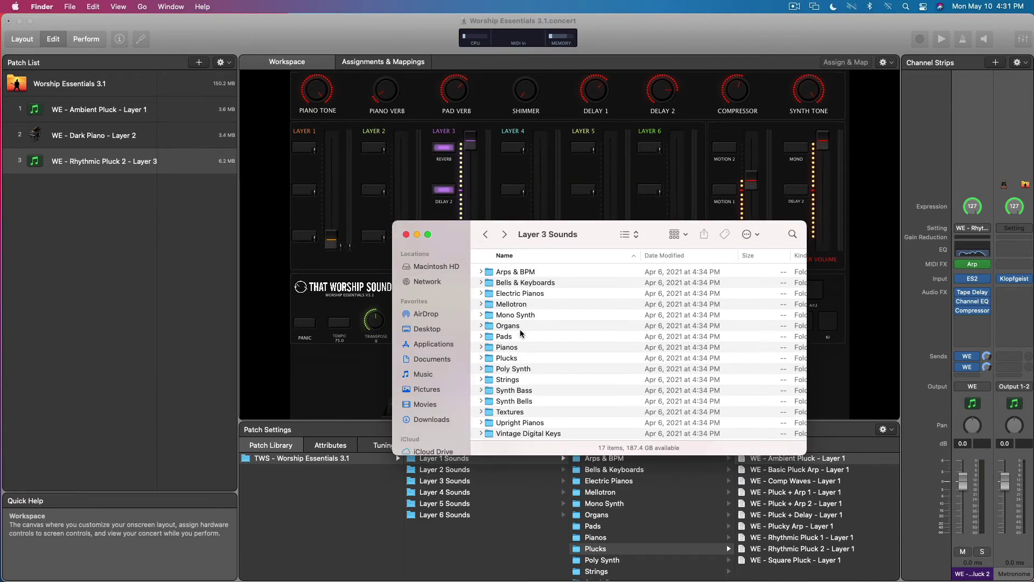
pyautogui.click(485, 236)
pyautogui.doubleClick(522, 305)
pyautogui.doubleClick(535, 400)
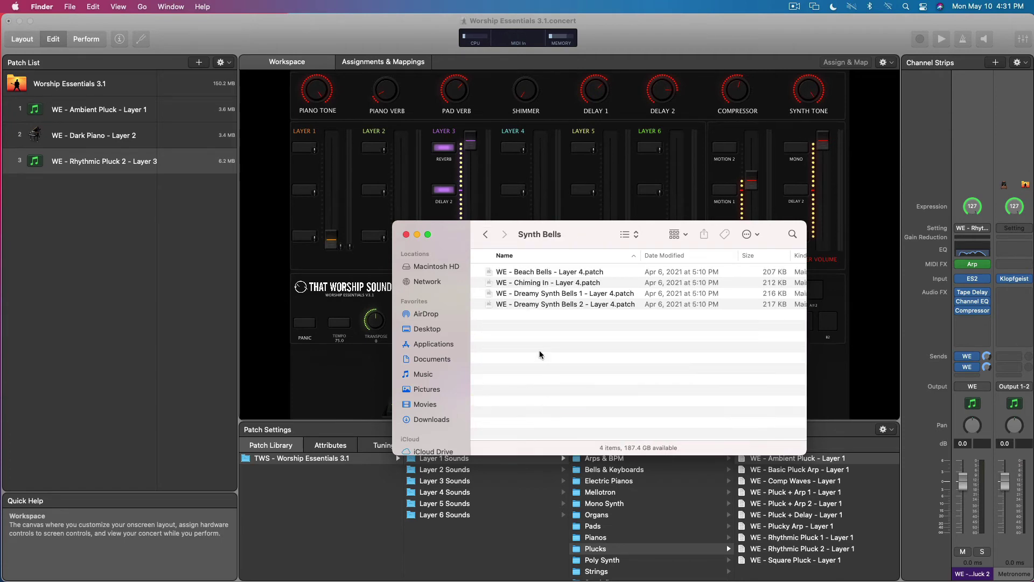
pyautogui.moveTo(528, 285); pyautogui.dragTo(138, 279)
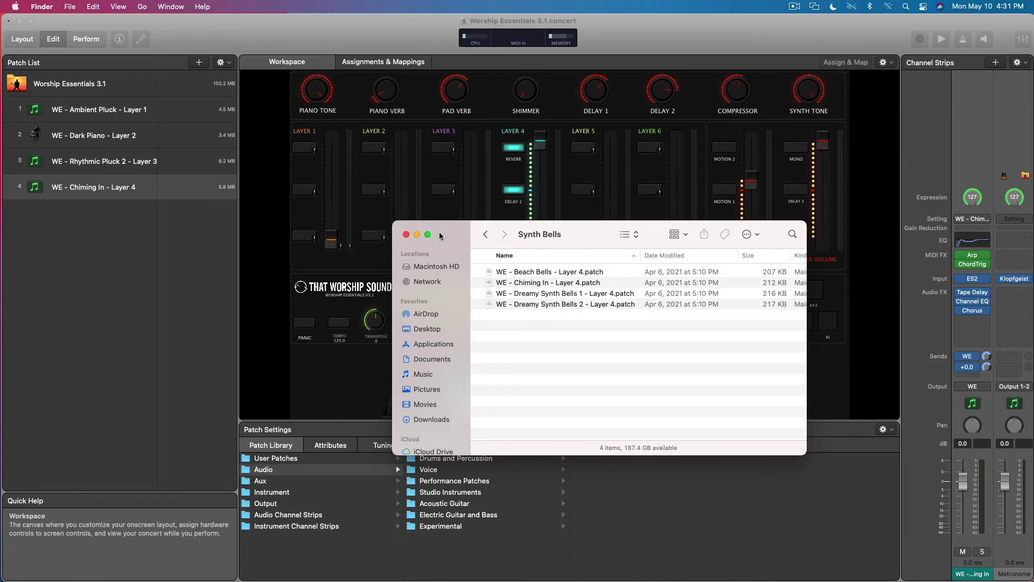
# Add the Light Harmonics patch from Layer 5 Sounds > Textures to the Patch List
pyautogui.click(486, 235)
pyautogui.click(486, 235)
pyautogui.doubleClick(526, 315)
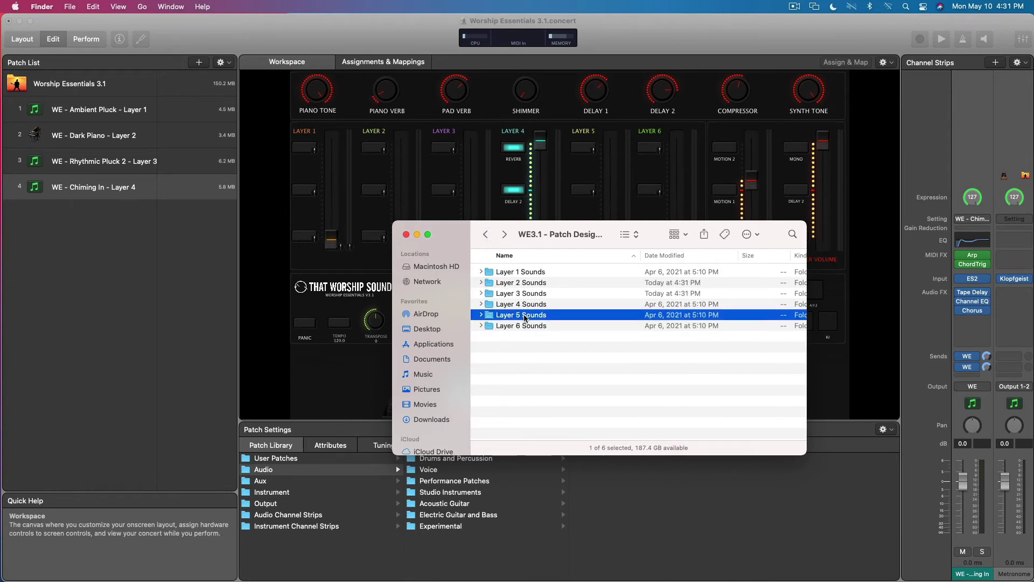
pyautogui.doubleClick(545, 412)
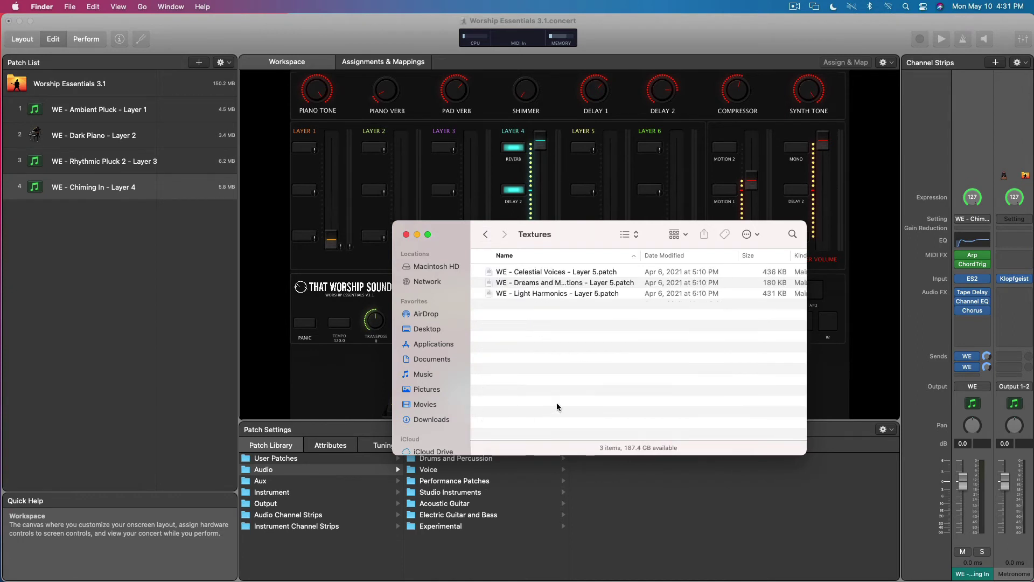
pyautogui.moveTo(562, 294); pyautogui.dragTo(230, 272)
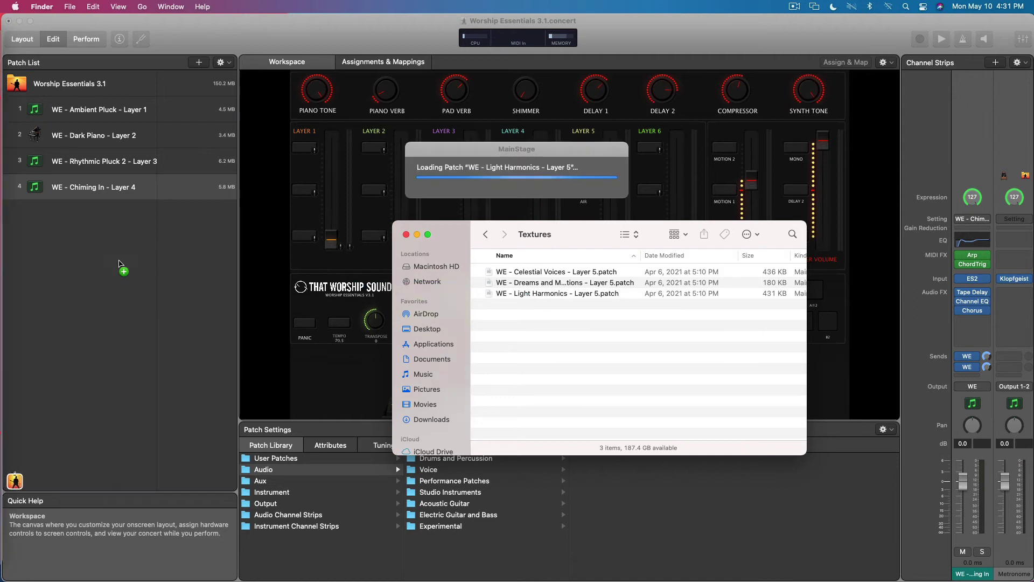
# Add the B3 Organ Bite patch from Layer 6 Sounds > Organs as slot 6
pyautogui.click(485, 234)
pyautogui.click(485, 234)
pyautogui.doubleClick(531, 326)
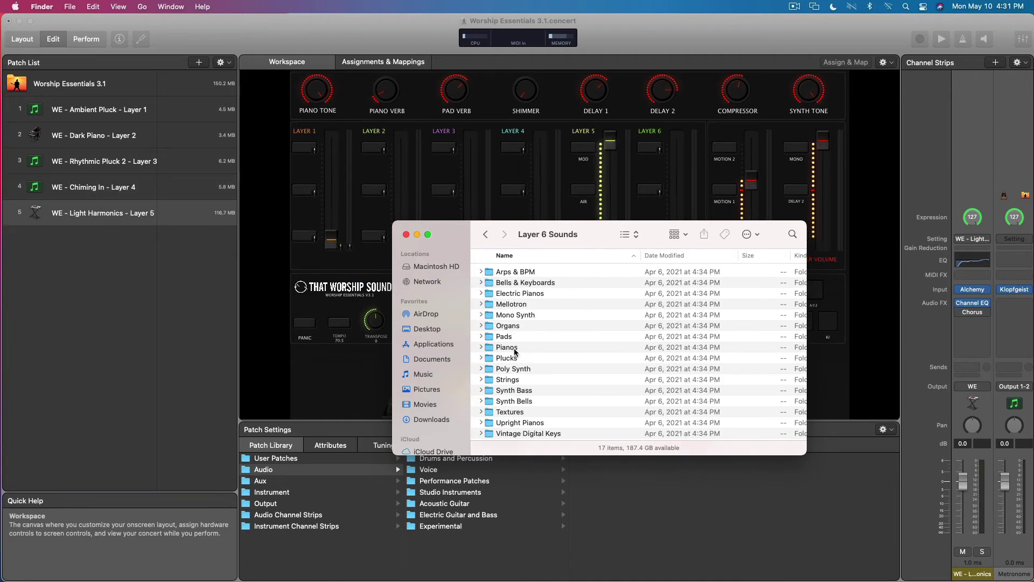
pyautogui.scroll(-1, 532, 351)
pyautogui.scroll(1, 532, 350)
pyautogui.scroll(-1, 531, 350)
pyautogui.scroll(1, 531, 350)
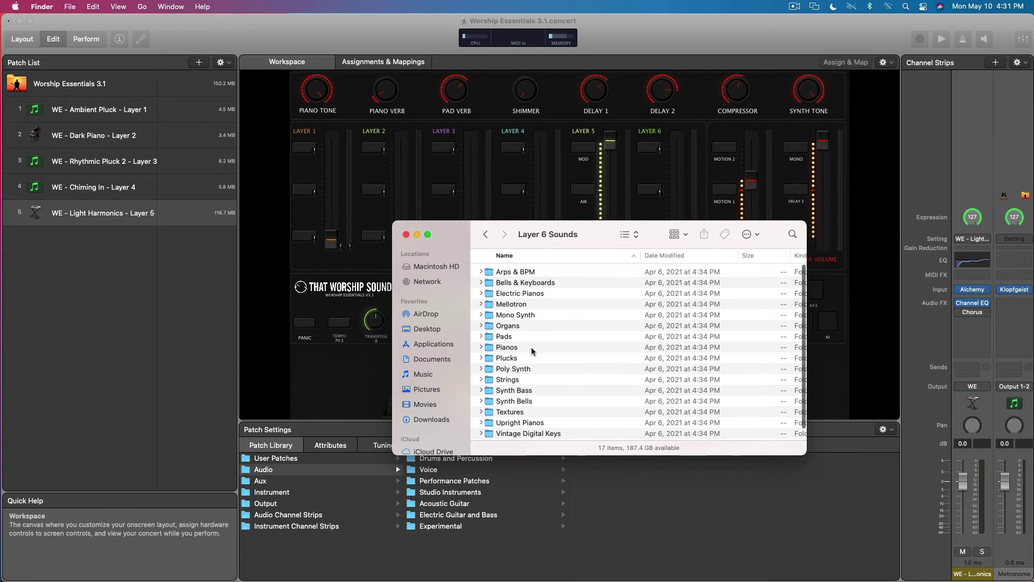
pyautogui.doubleClick(506, 325)
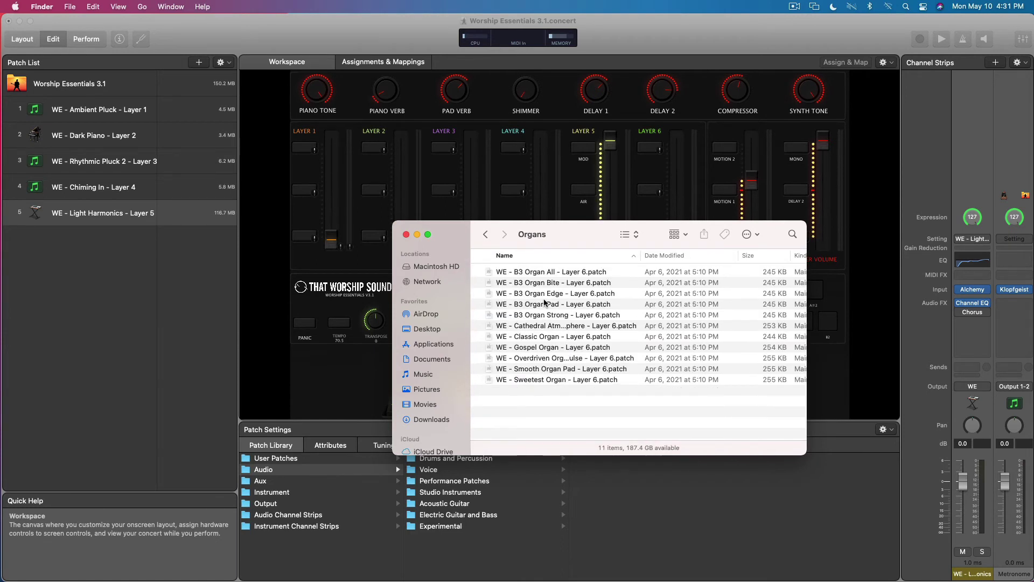
pyautogui.moveTo(547, 290); pyautogui.dragTo(126, 310)
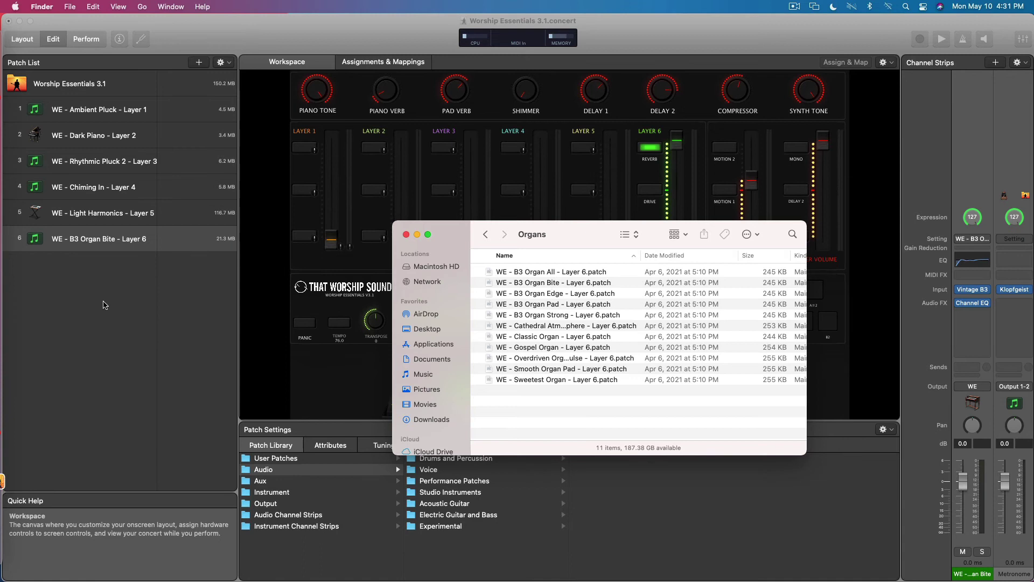
pyautogui.click(125, 308)
# Select patches 1–6, Ambient Pluck through B3 Organ Bite, and merge them with New Patch from Selected Patches
pyautogui.click(120, 214)
pyautogui.click(118, 189)
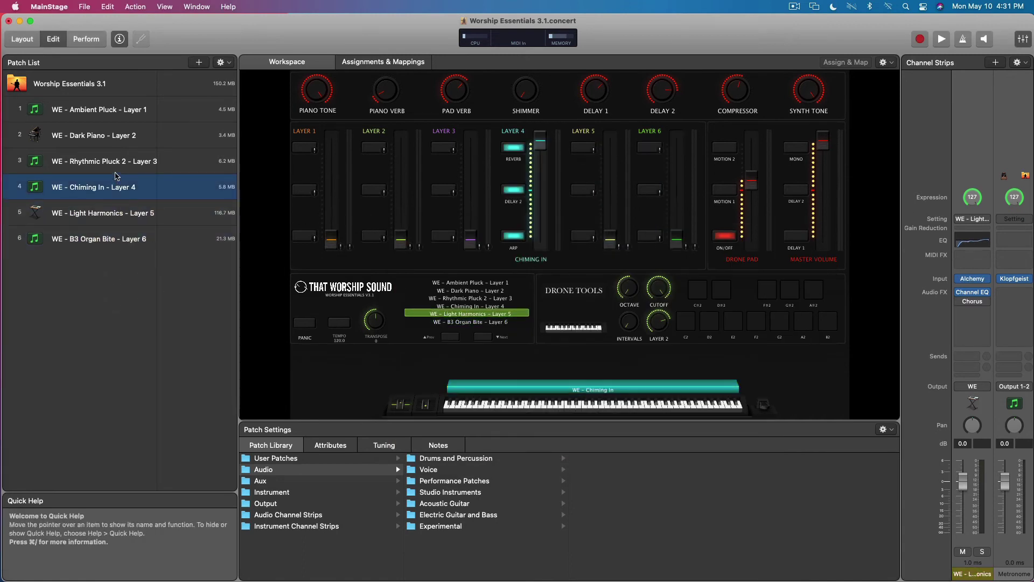
pyautogui.click(112, 161)
pyautogui.click(111, 136)
pyautogui.click(110, 111)
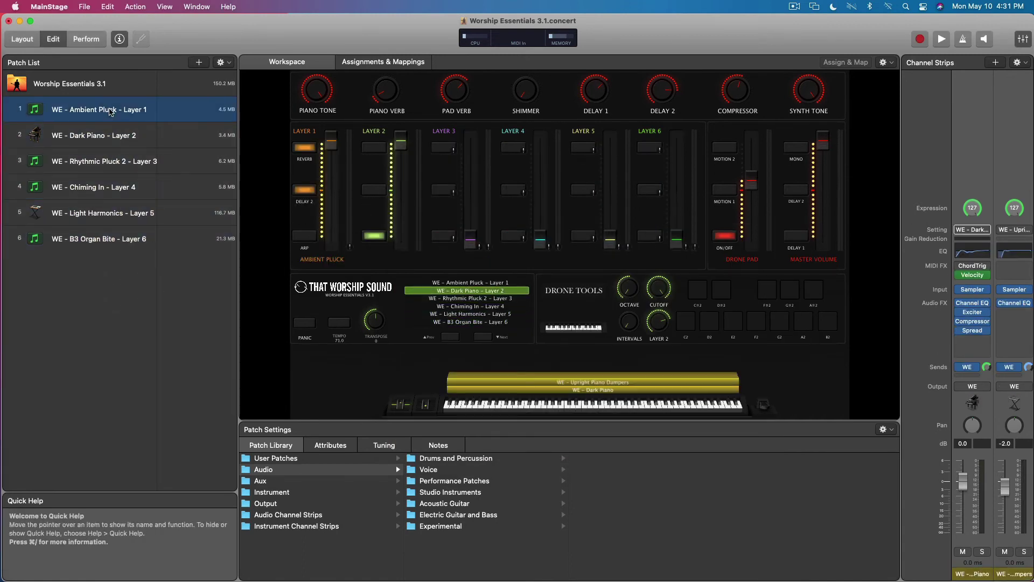
pyautogui.click(112, 240)
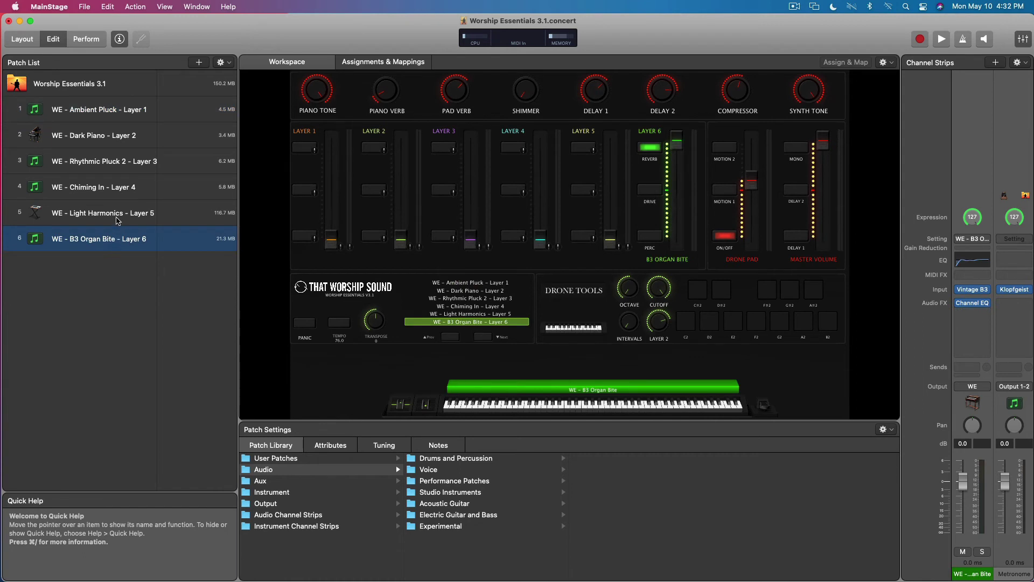
pyautogui.click(118, 220)
pyautogui.click(119, 238)
pyautogui.keyDown('shift'); pyautogui.click(118, 102); pyautogui.keyUp('shift')
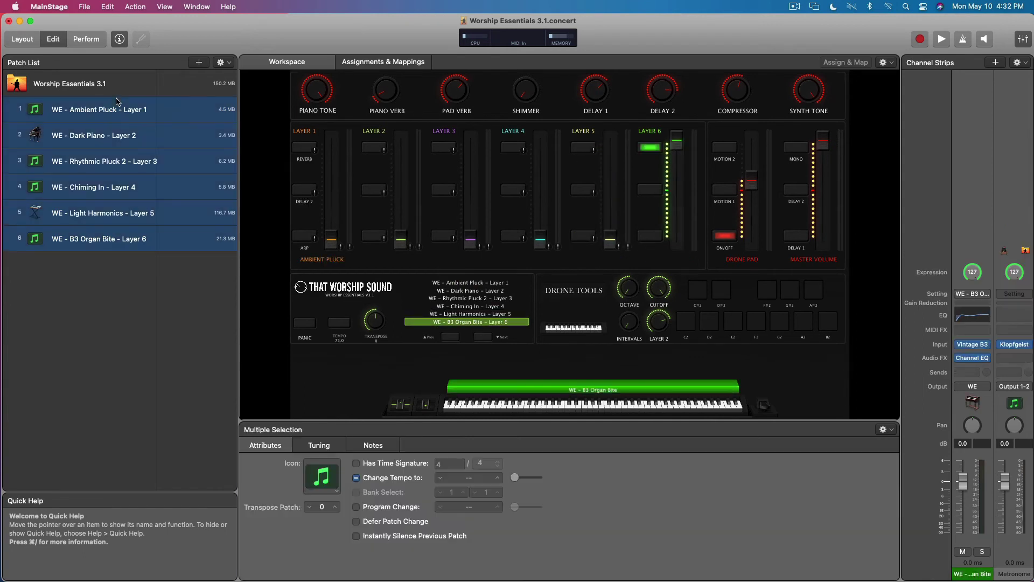
pyautogui.rightClick(119, 109)
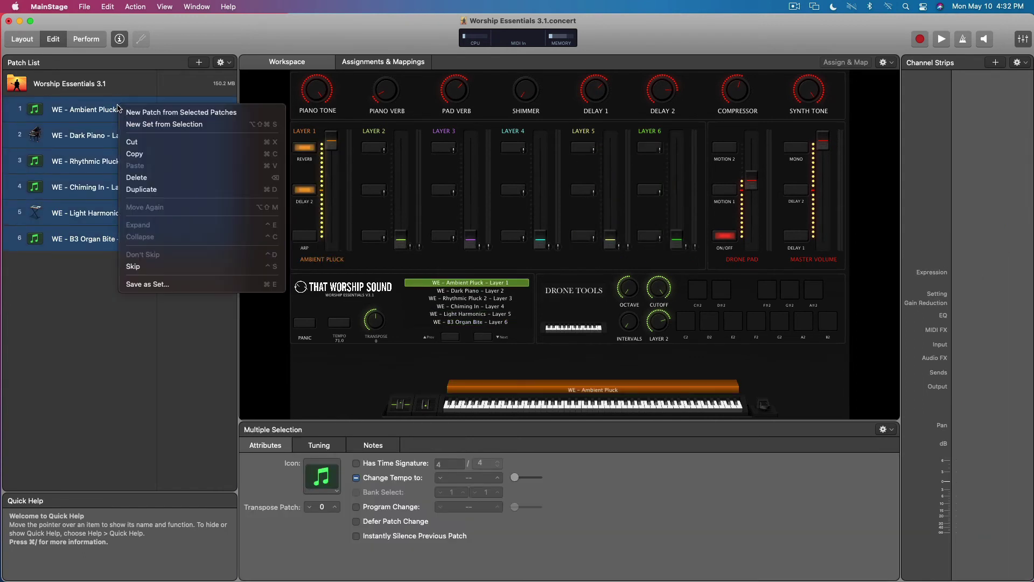
pyautogui.click(153, 111)
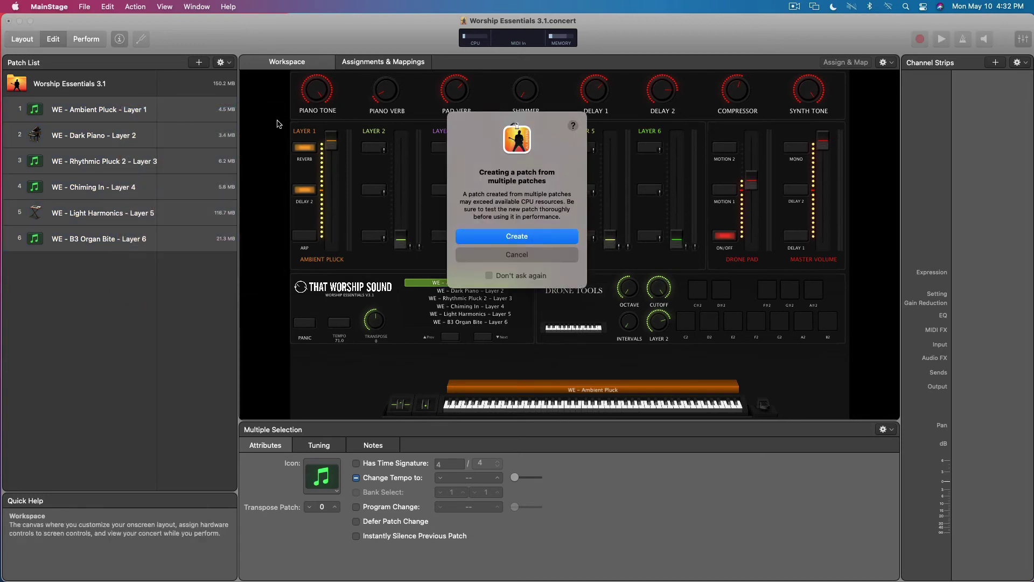
pyautogui.click(515, 237)
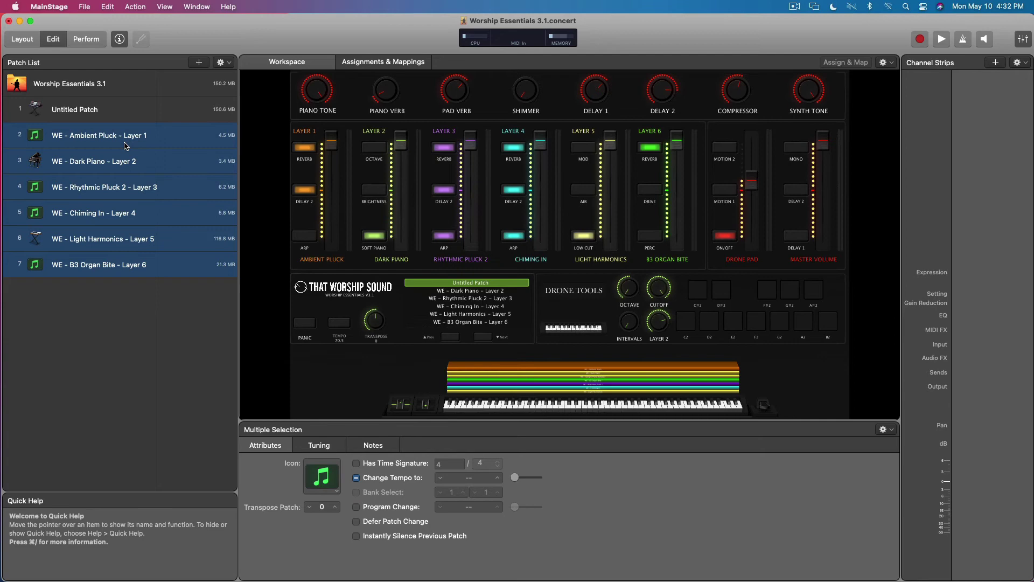
# Rename Untitled Patch to MY PATCH, then view and close the About MainStage version info
pyautogui.doubleClick(82, 109)
pyautogui.write('MY PATCH')
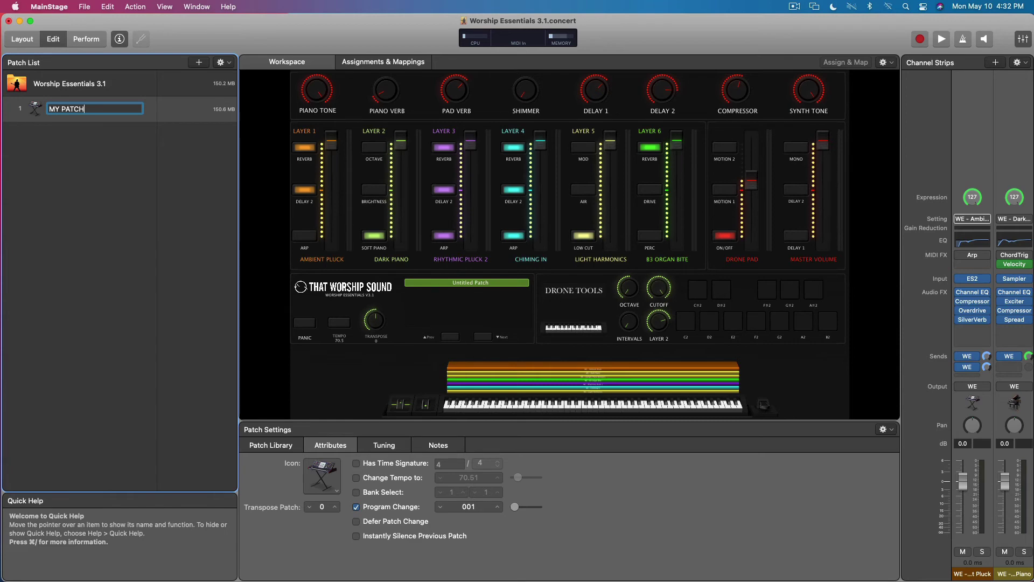
pyautogui.press('Return')
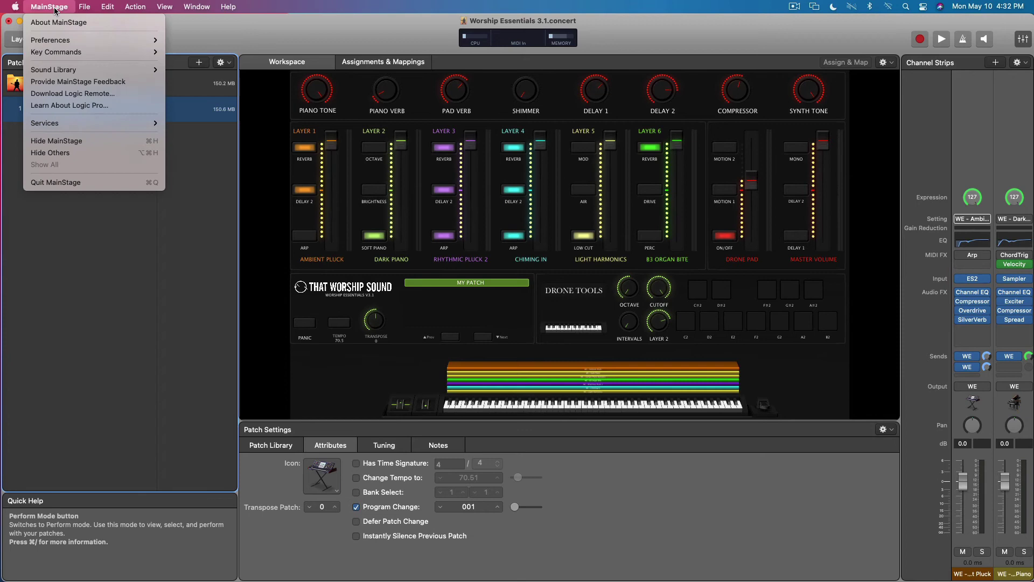
pyautogui.click(58, 23)
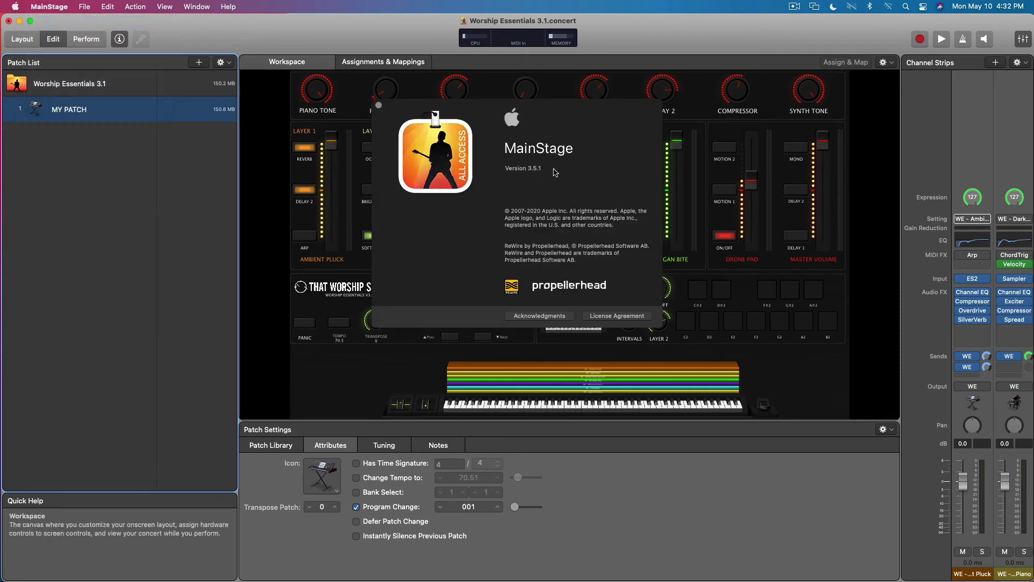
pyautogui.click(380, 105)
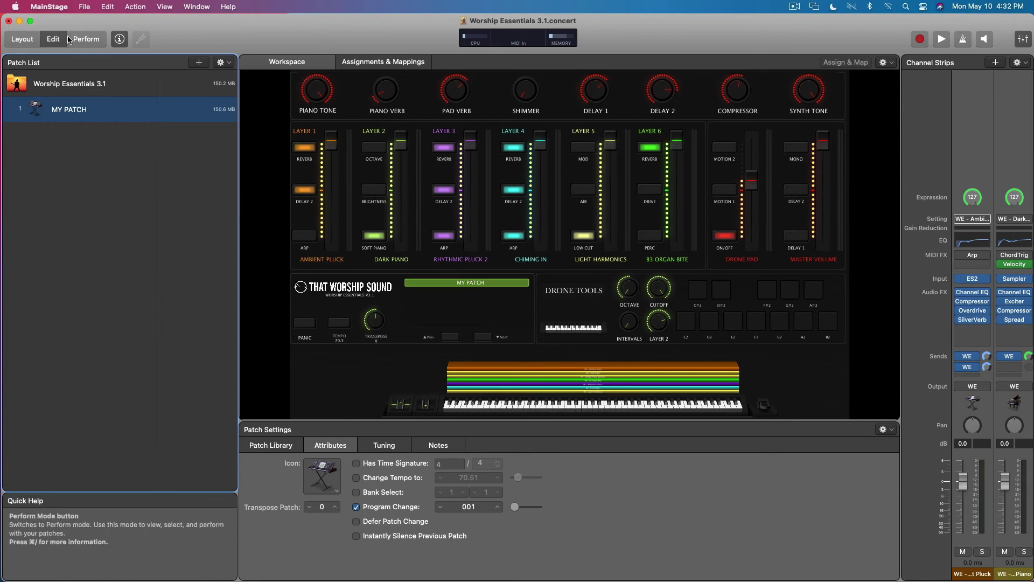
pyautogui.click(90, 42)
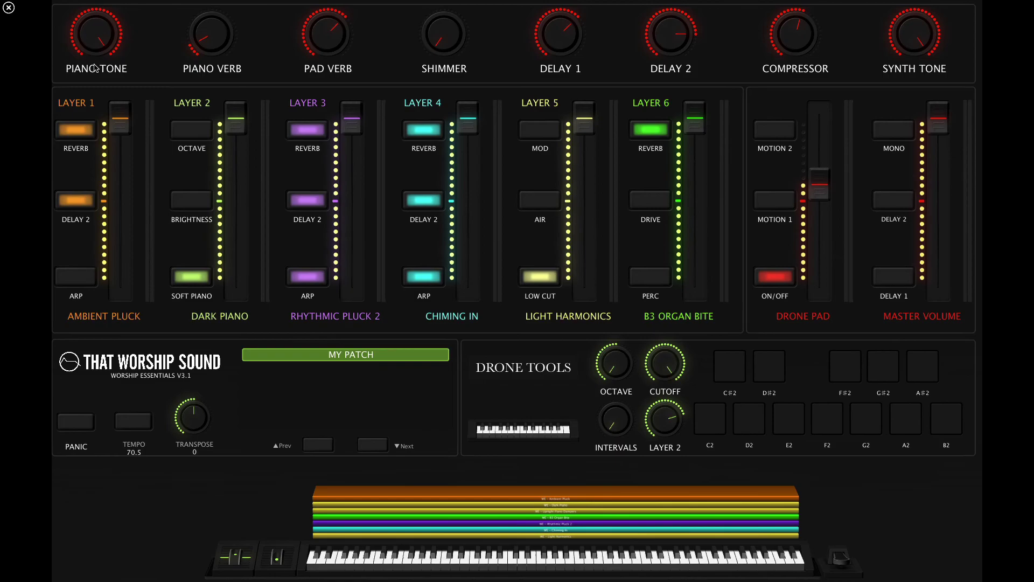
pyautogui.click(8, 9)
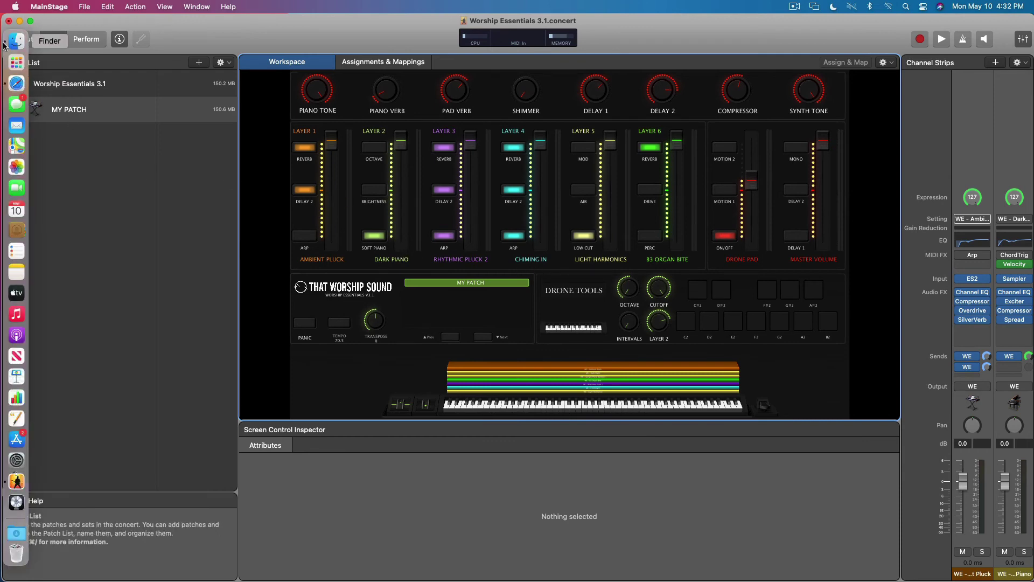
# In a Finder window, go to Worship Essentials 3.1 via the path menu and open WE3.1 - Single Patches
pyautogui.click(8, 42)
pyautogui.moveTo(467, 224); pyautogui.dragTo(448, 241)
pyautogui.keyDown('super'); pyautogui.click(521, 253); pyautogui.keyUp('super')
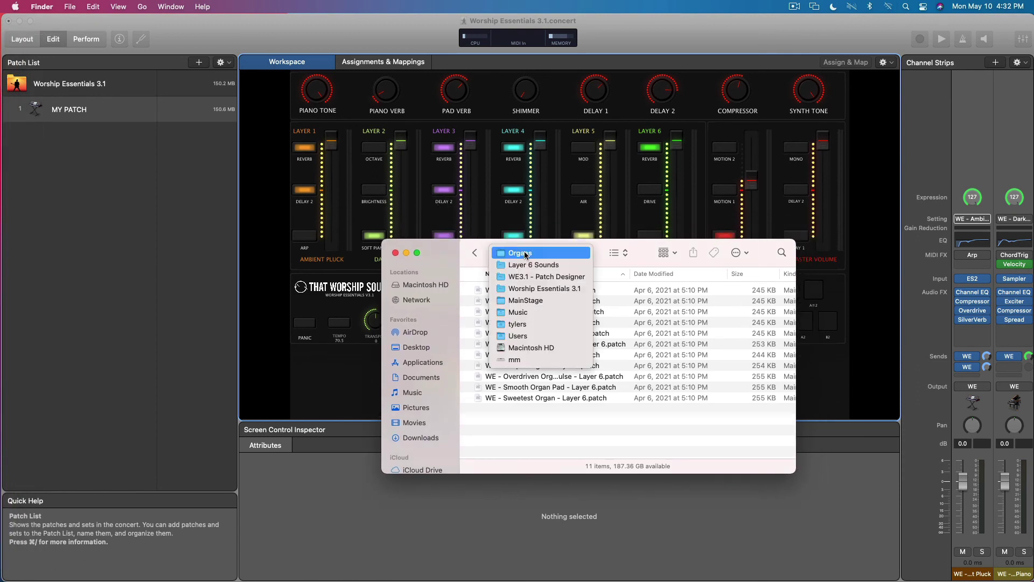
pyautogui.click(535, 287)
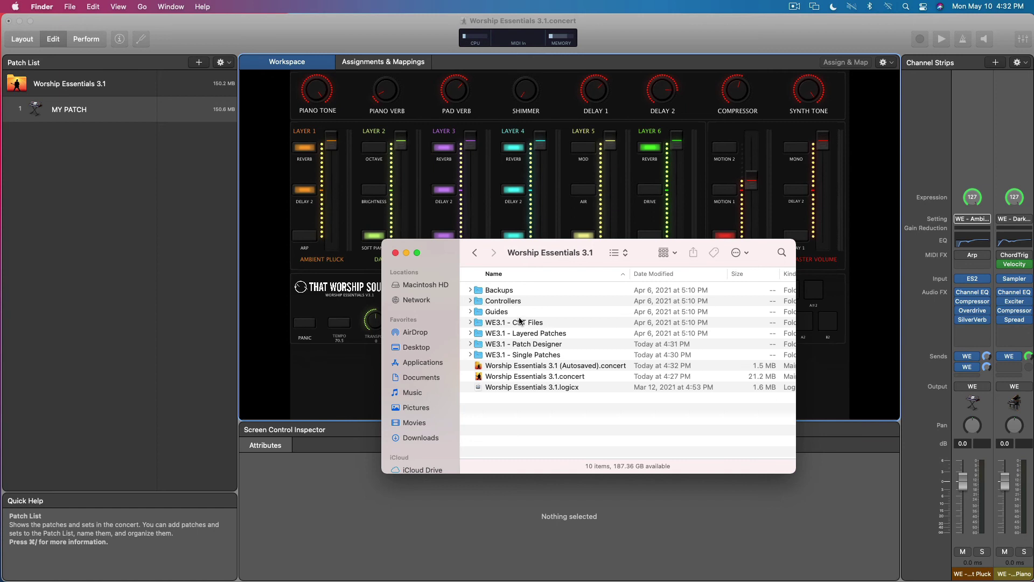
pyautogui.click(528, 357)
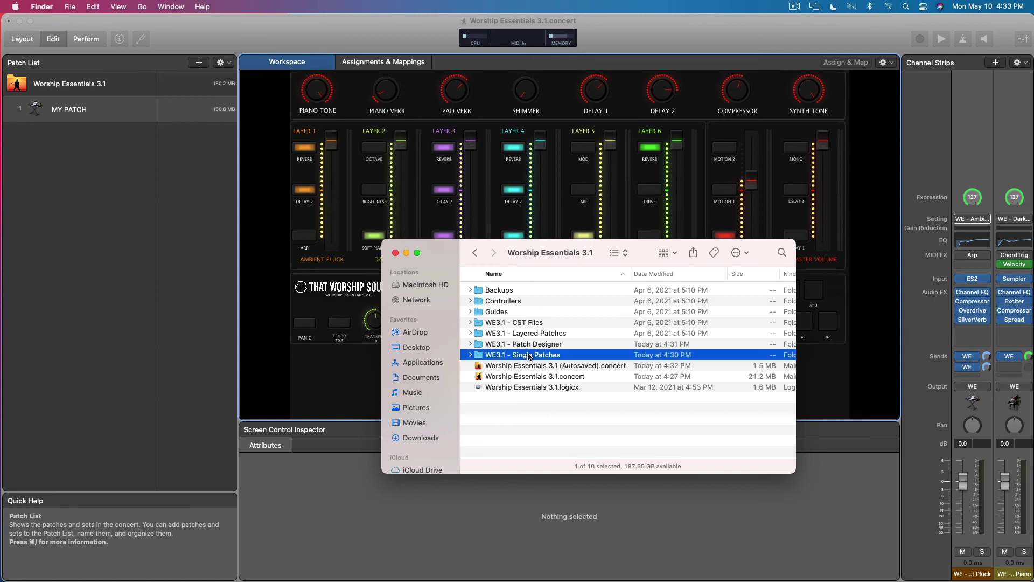
pyautogui.doubleClick(526, 357)
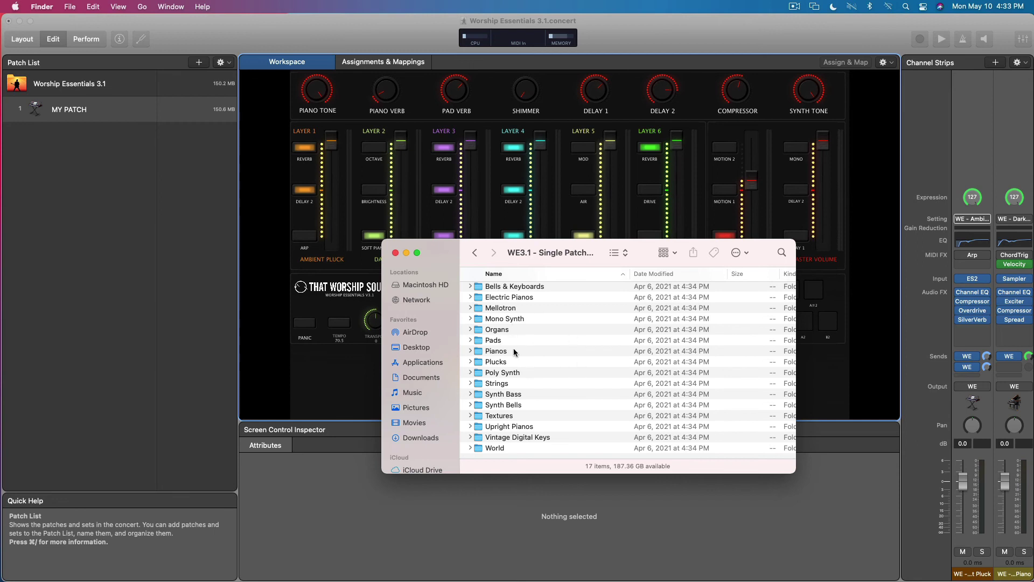
# Go back to Worship Essentials 3.1 and browse the WE3.1 - Layered Patches folder
pyautogui.click(475, 253)
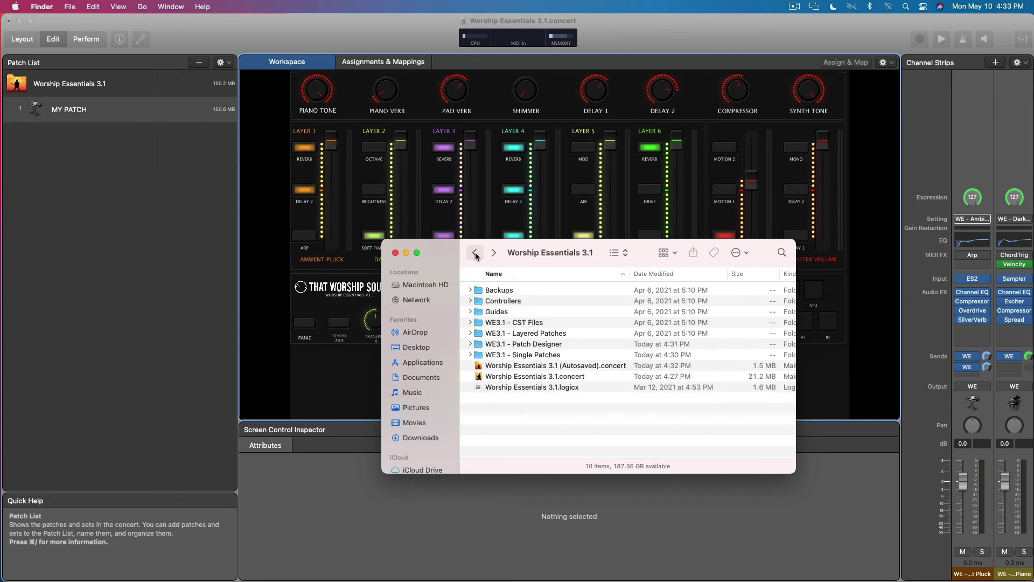
pyautogui.doubleClick(526, 334)
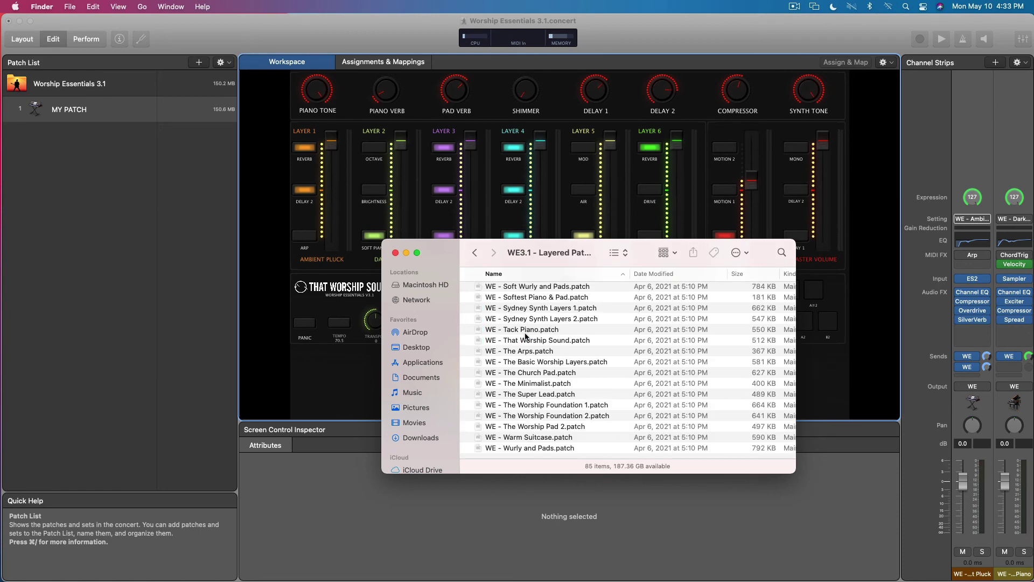
pyautogui.scroll(20, 538, 370)
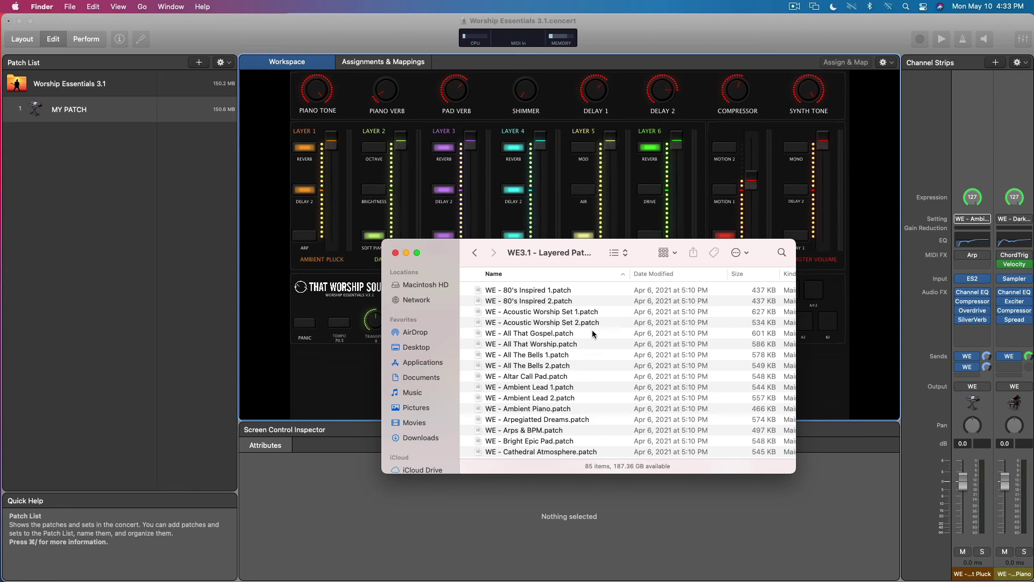
pyautogui.scroll(-20, 561, 415)
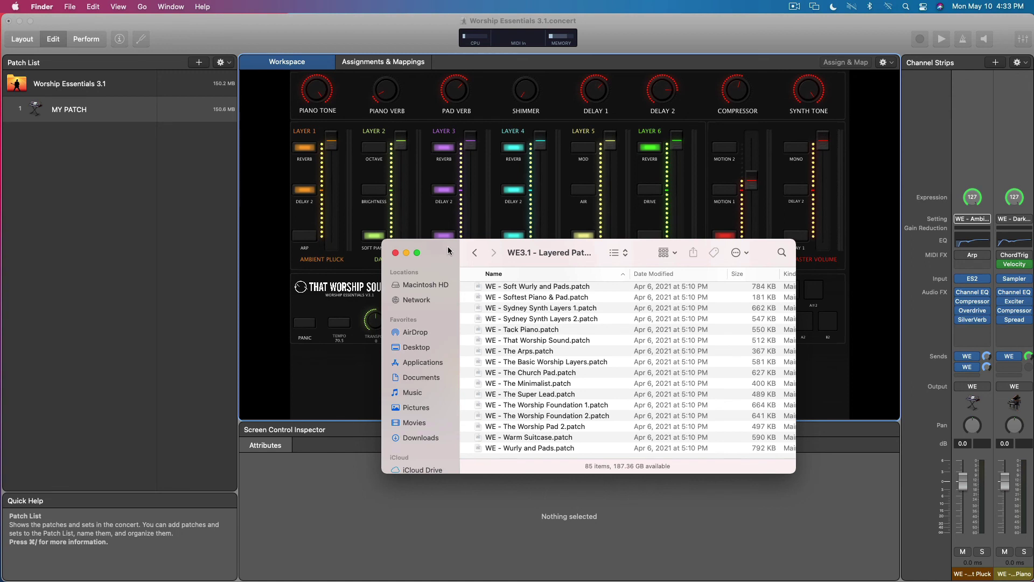
pyautogui.moveTo(448, 247)
pyautogui.mouseDown()
pyautogui.moveTo(441, 240)
pyautogui.moveTo(442, 251)
pyautogui.mouseUp()
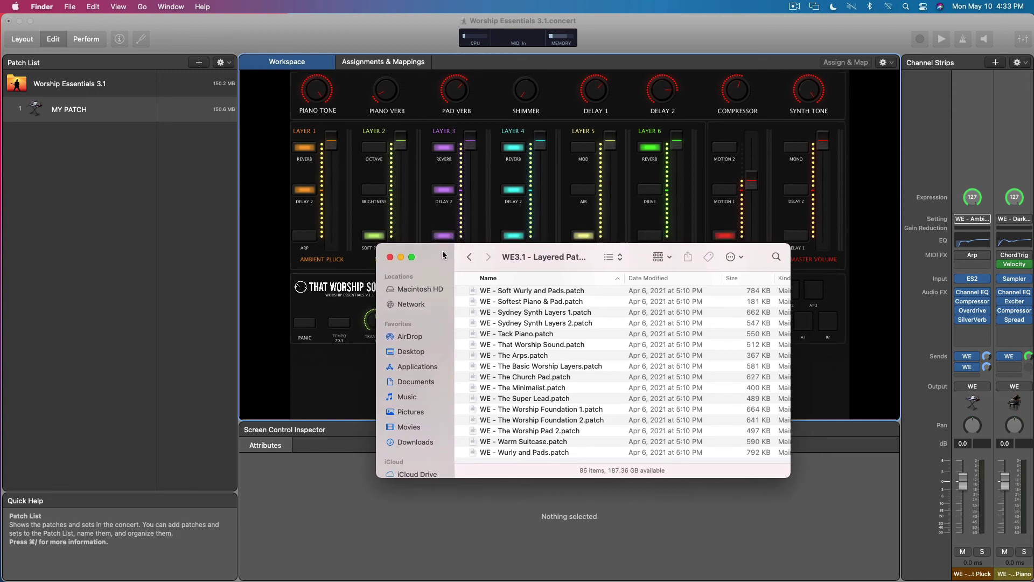
# Return to WE3.1 - Single Patches through the path menu and reposition the window
pyautogui.rightClick(524, 261)
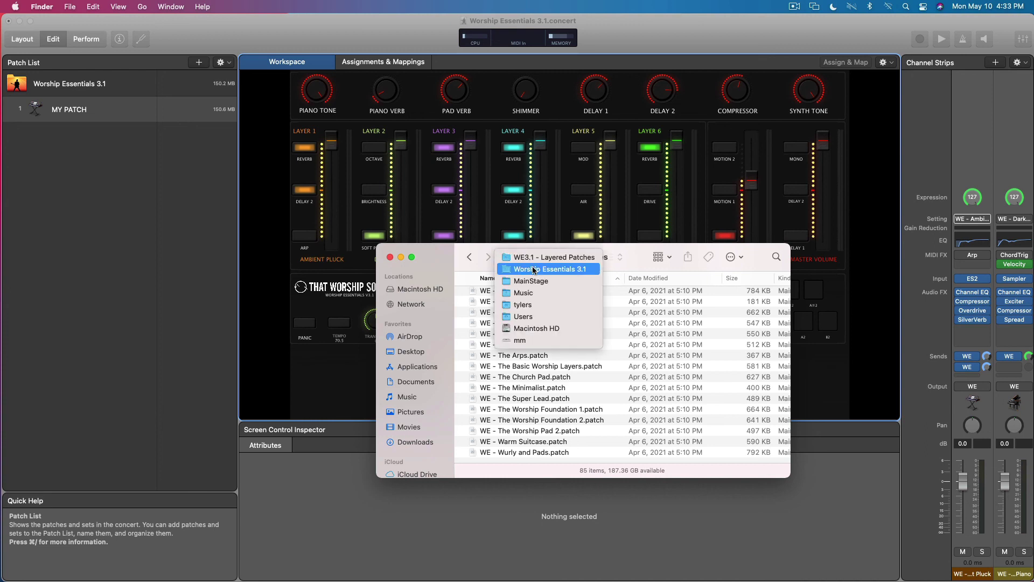
pyautogui.click(534, 269)
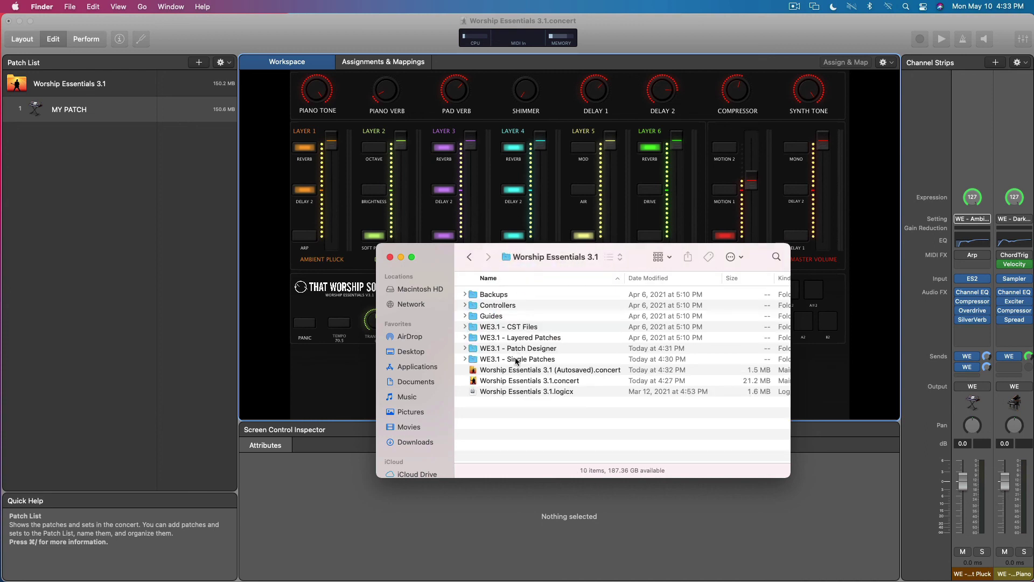
pyautogui.doubleClick(516, 360)
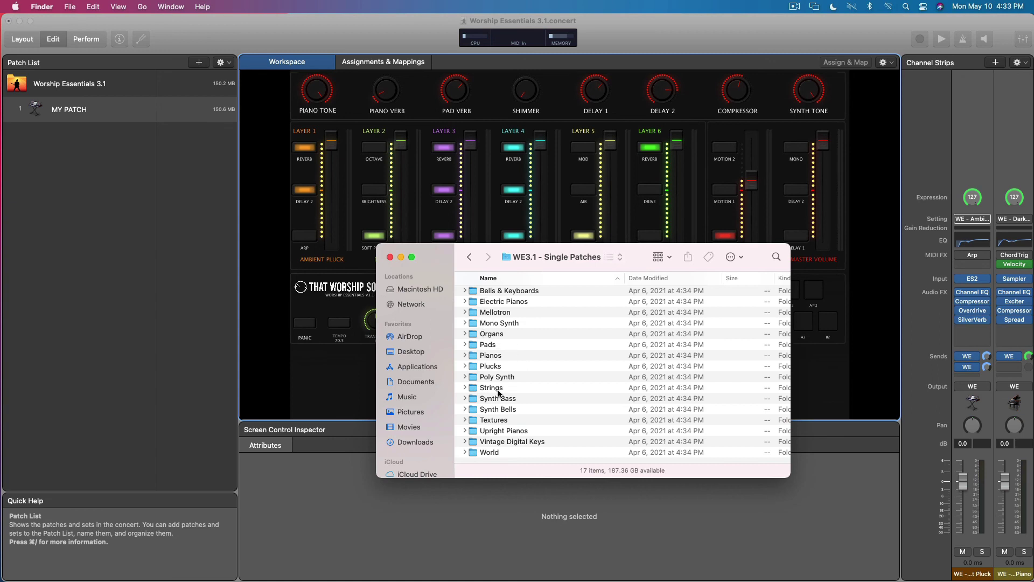
pyautogui.scroll(1, 517, 367)
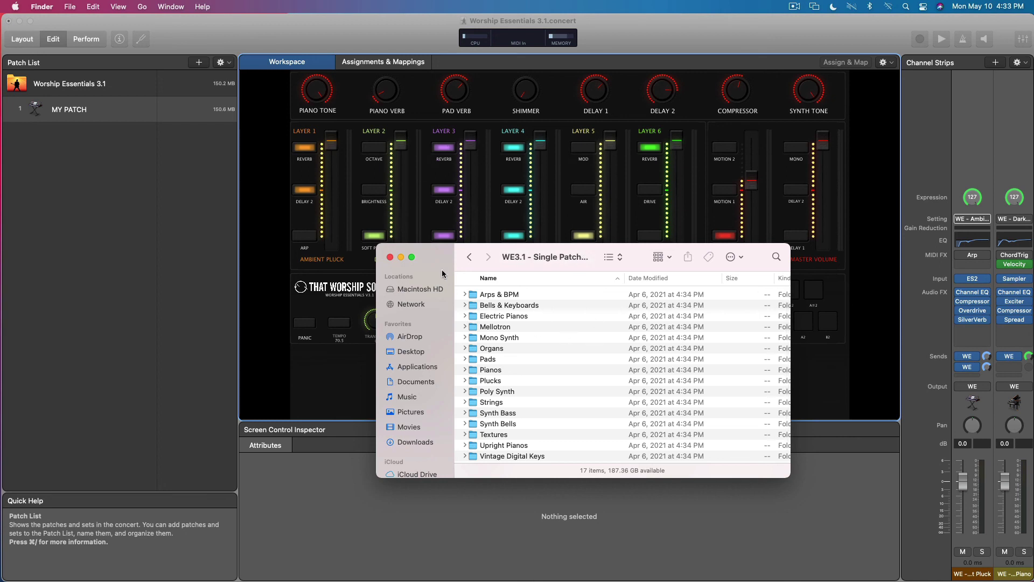
pyautogui.moveTo(442, 271); pyautogui.dragTo(438, 278)
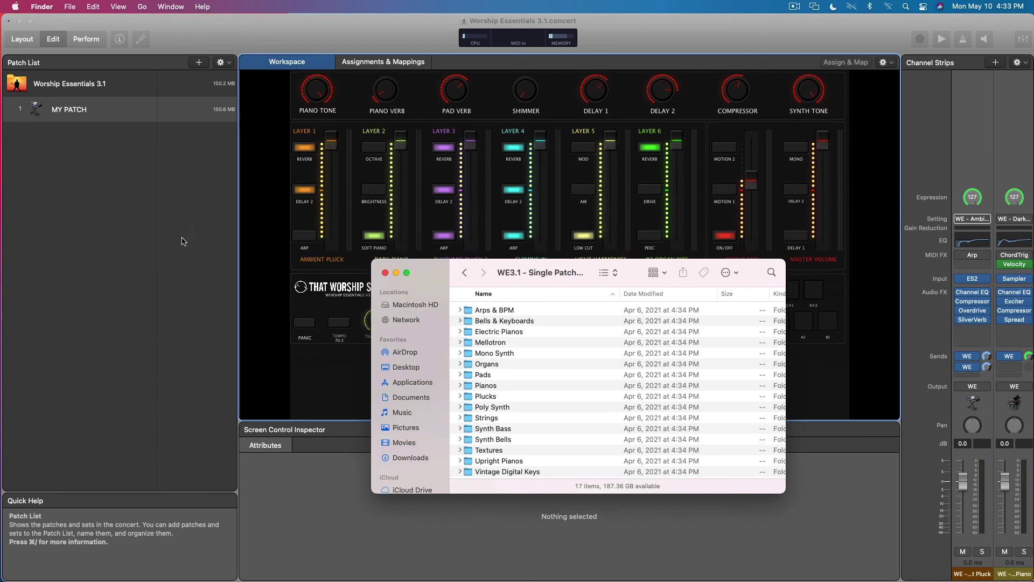
# Bring MainStage forward over Finder so the MY PATCH workspace shows
pyautogui.click(107, 199)
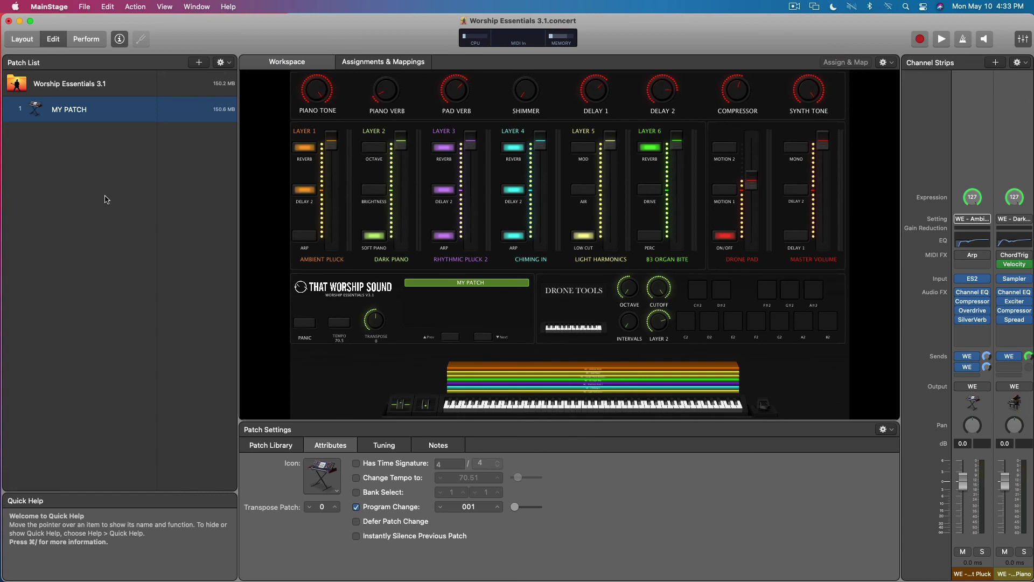